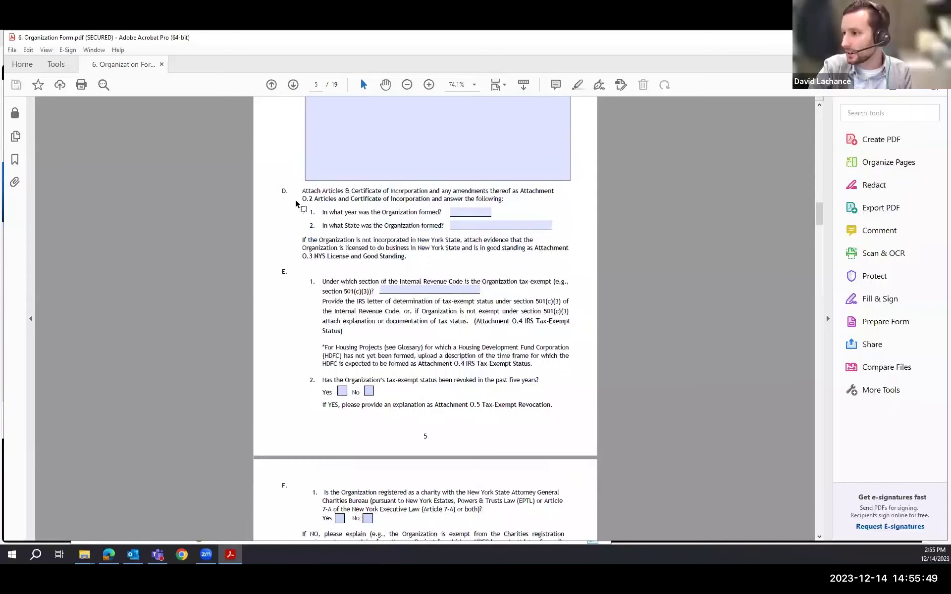
- Quit Acrobat Pro with Ctrl+Q, leaving the Form FY 2025 Final folder in File Explorer
scroll(297, 203, "up", 4)
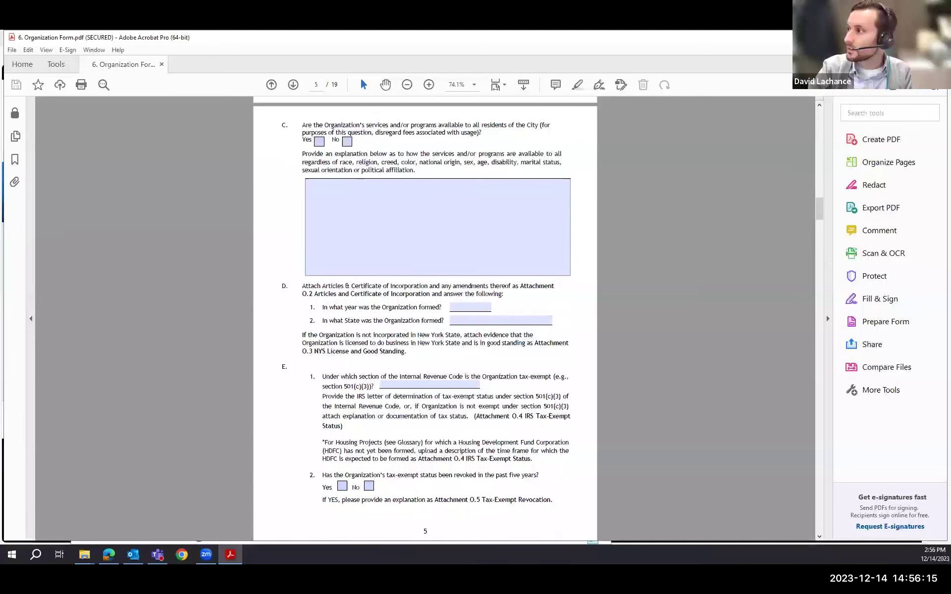
key("ctrl+q")
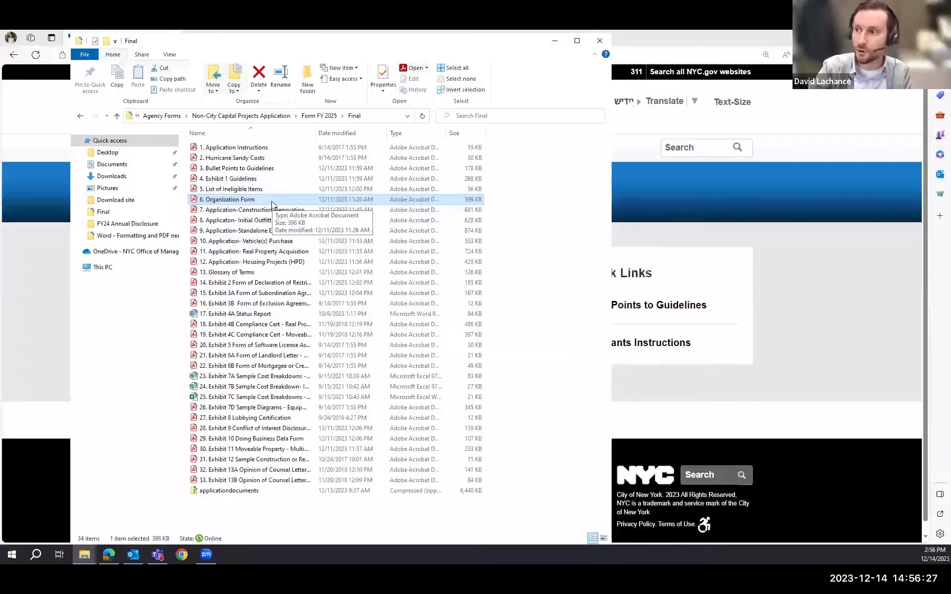
- Deselect the Organization Form file and bring the Edge Capital Grants home page forward
left_click(540, 205)
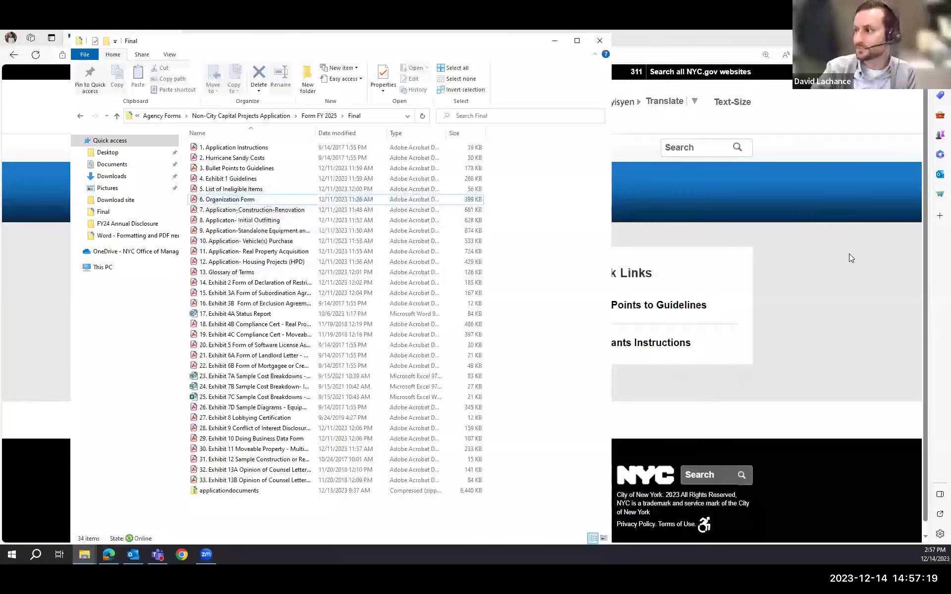
left_click(669, 265)
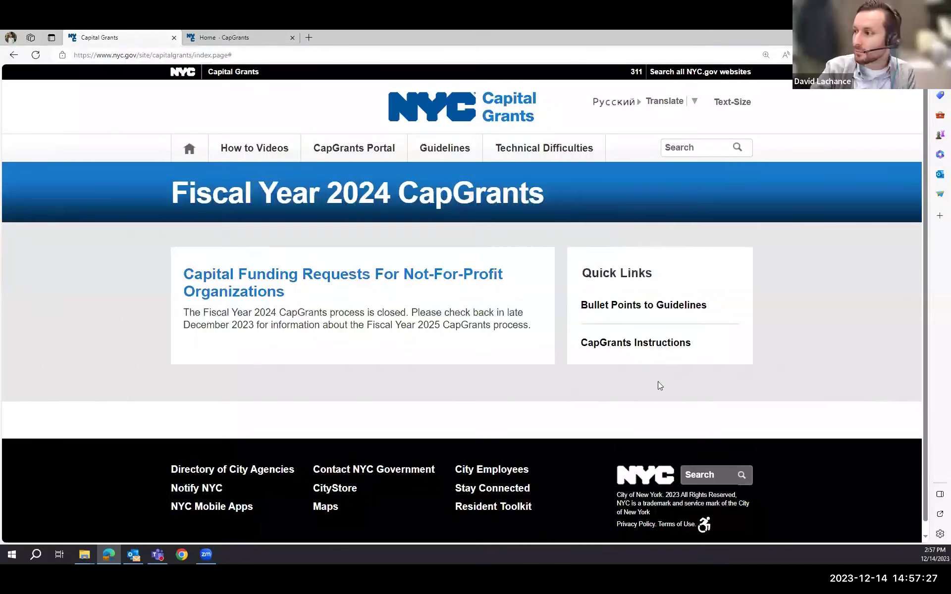
- Visit How to Videos, return home, then open the CapGrants Portal information page
left_click(232, 148)
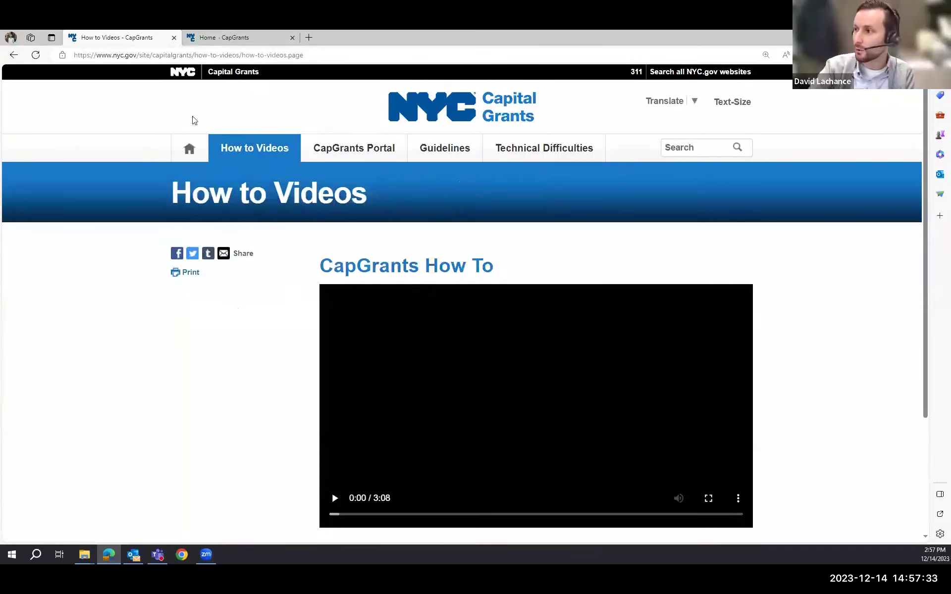
left_click(189, 149)
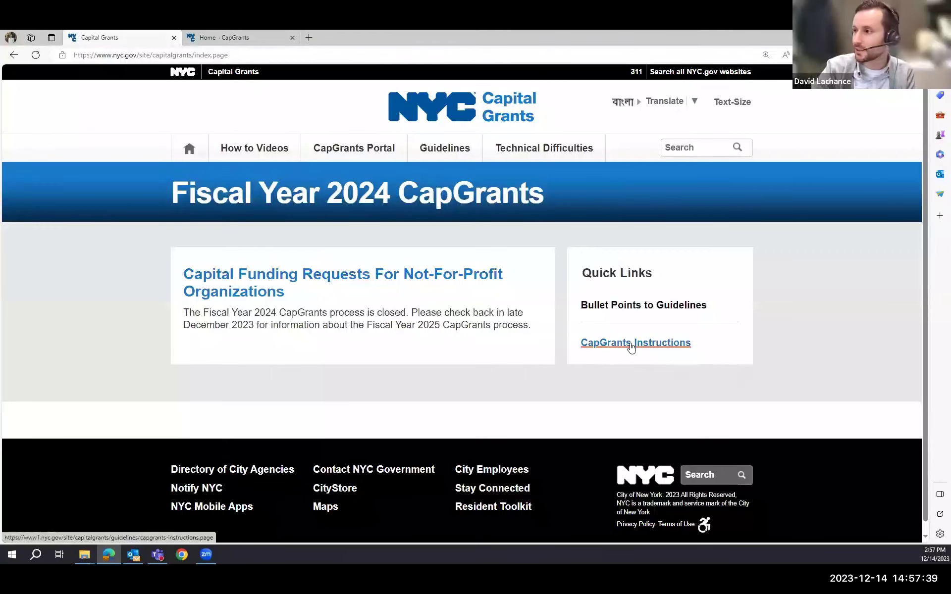
left_click(345, 155)
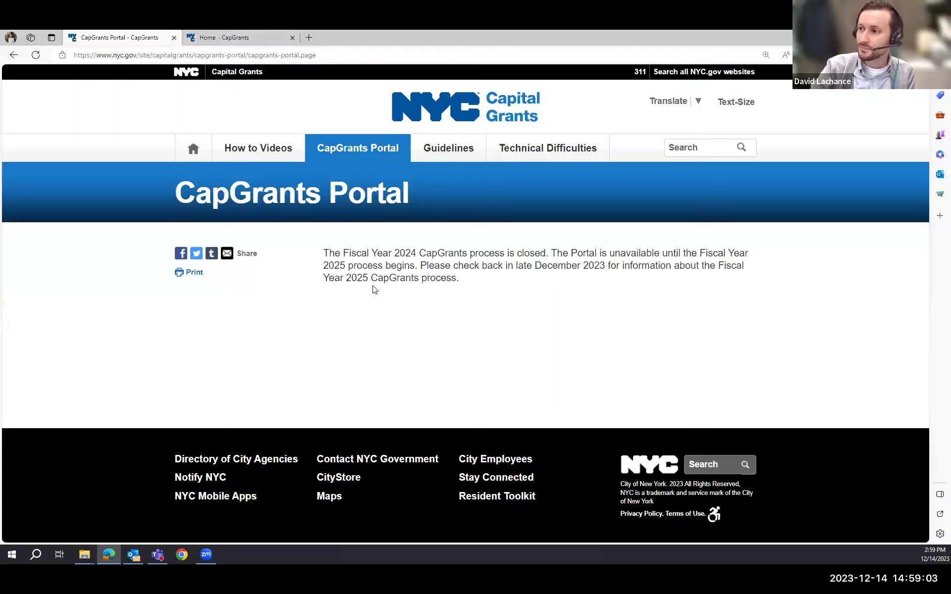
- Switch to the Home - CapGrants tab, review the Notices, and go to the Organizations sign-in
left_click(212, 40)
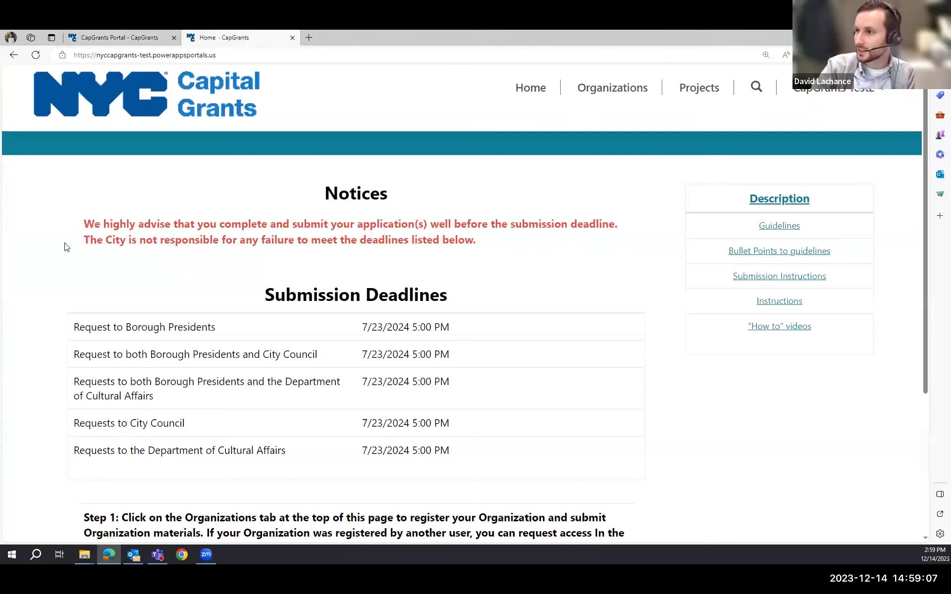
scroll(68, 233, "down", 1)
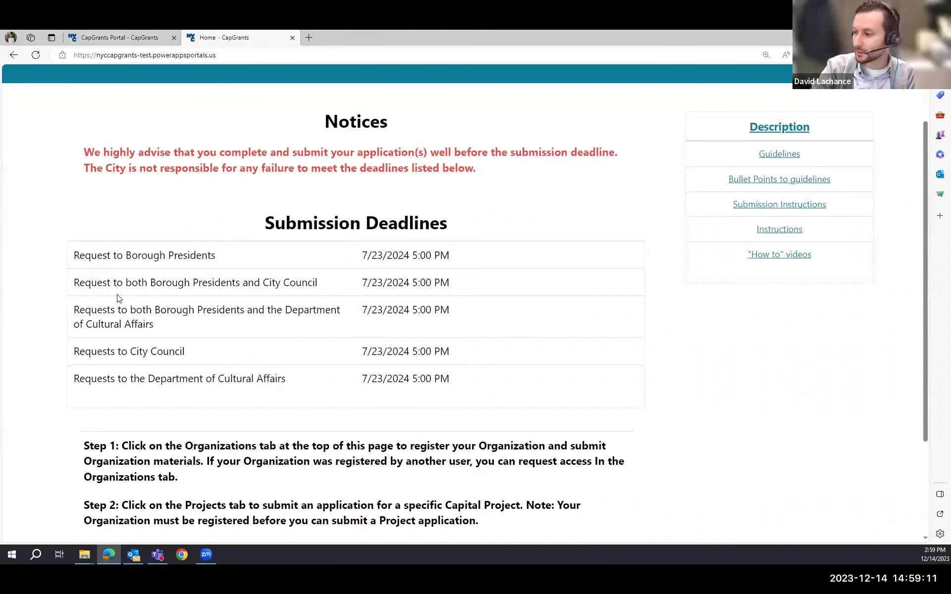
scroll(72, 307, "up", 1)
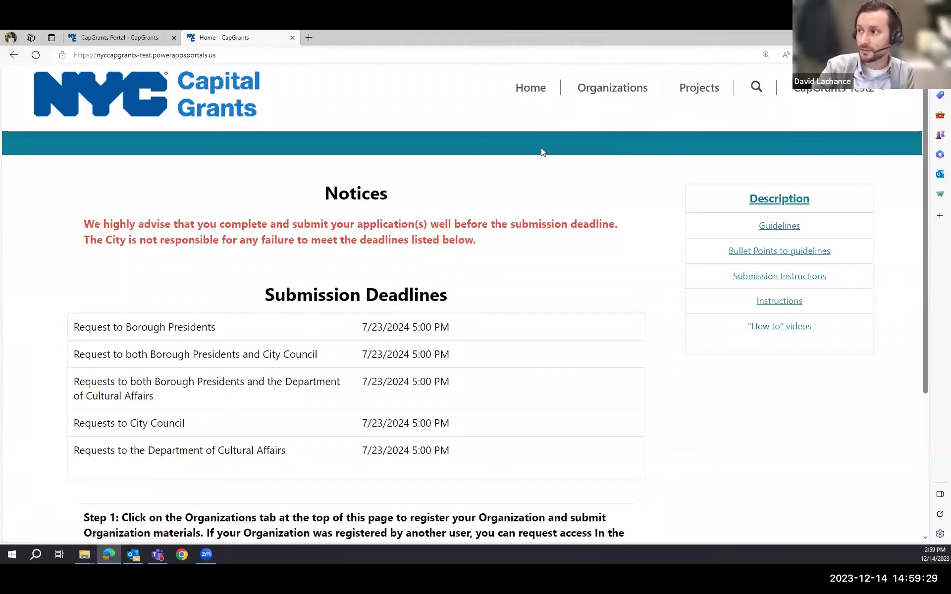
left_click(605, 95)
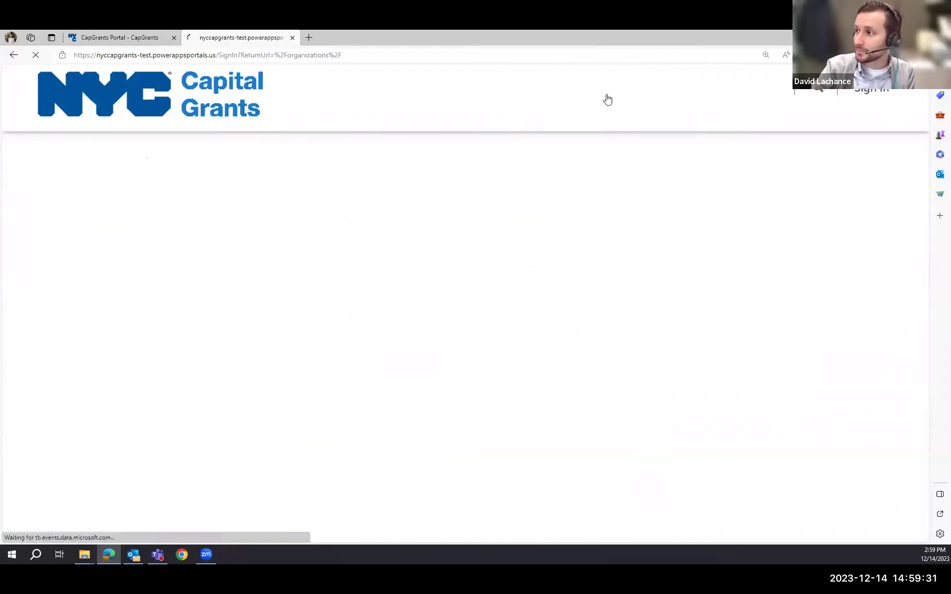
- Sign in using the test account's e-mail user name and password
left_click(223, 206)
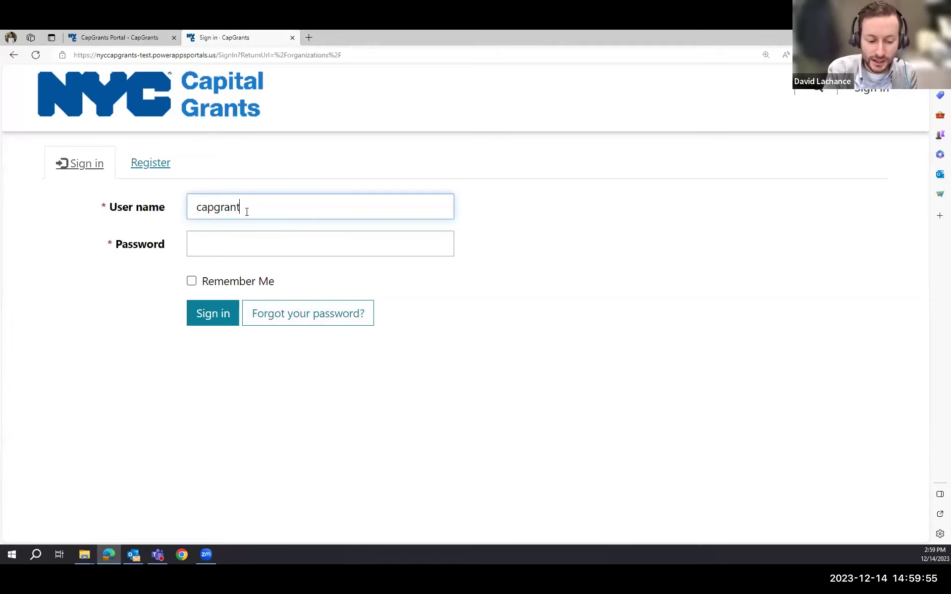
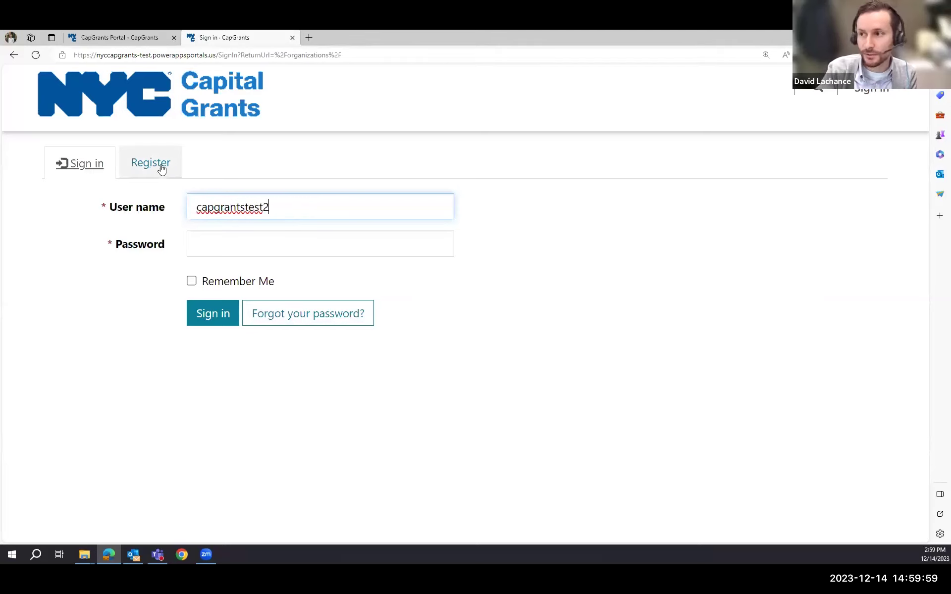
left_click(272, 246)
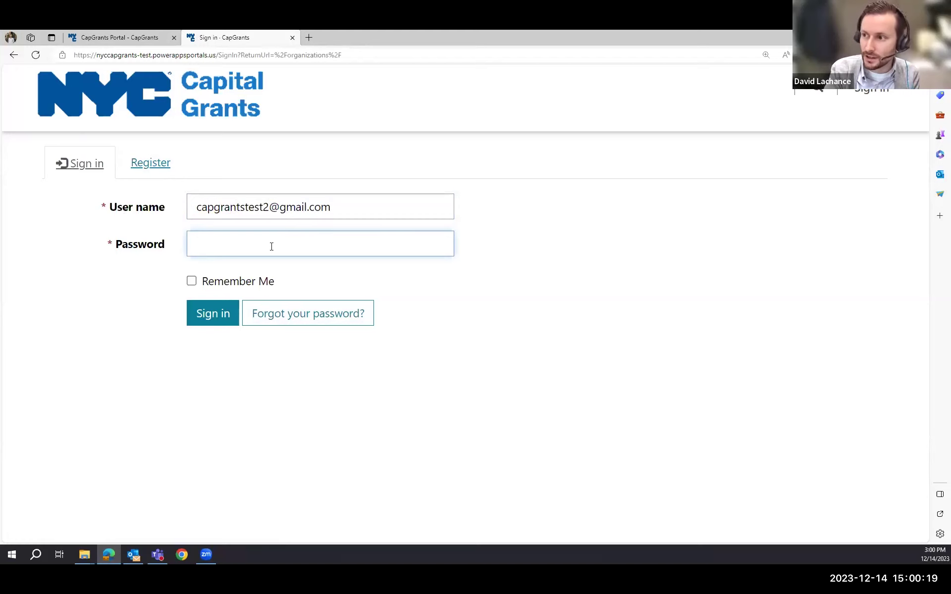
type("•••••••")
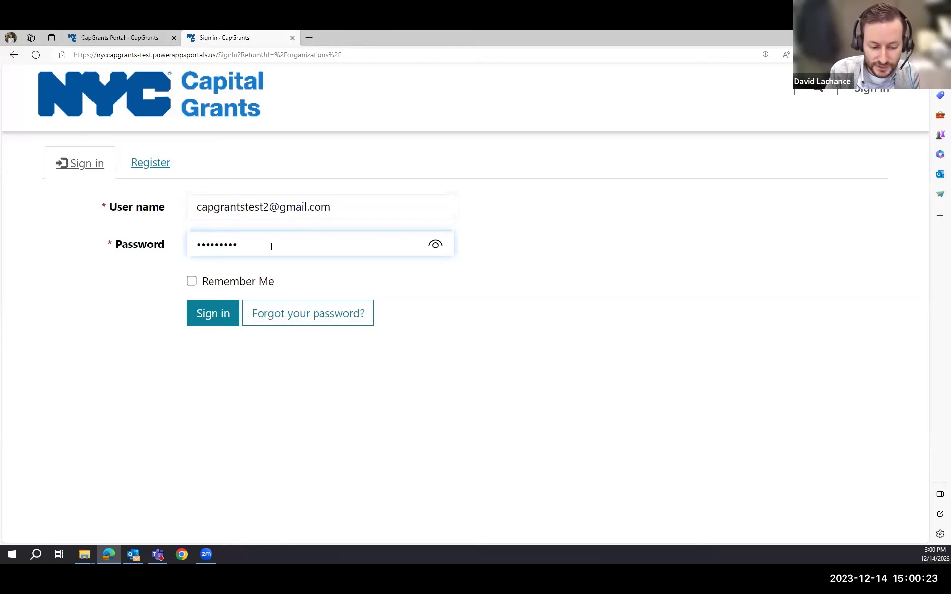
key("Return")
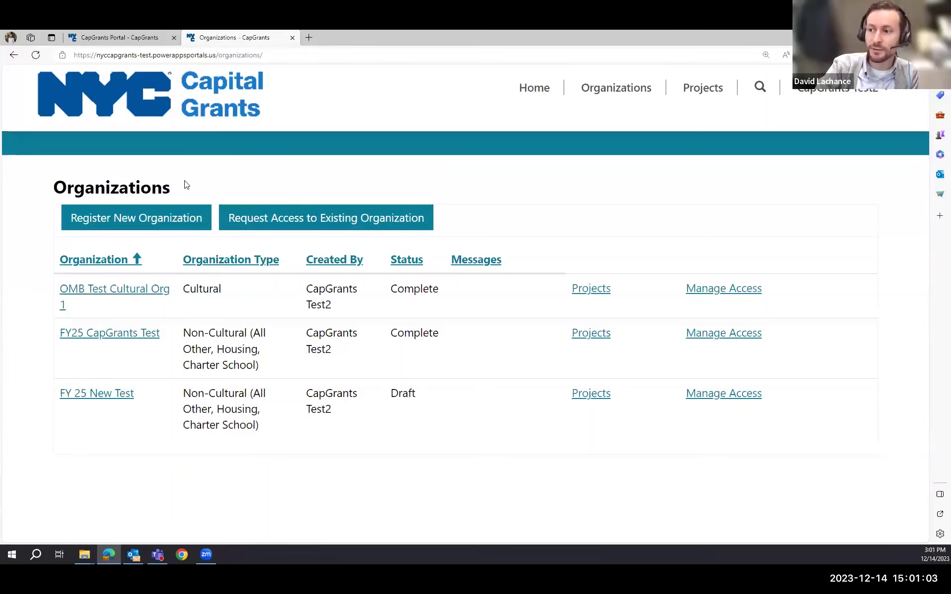
- Fill in a new organization: EIN 111111111, name 'Test Dave 111', type Non-Cultural, and submit
left_click(94, 221)
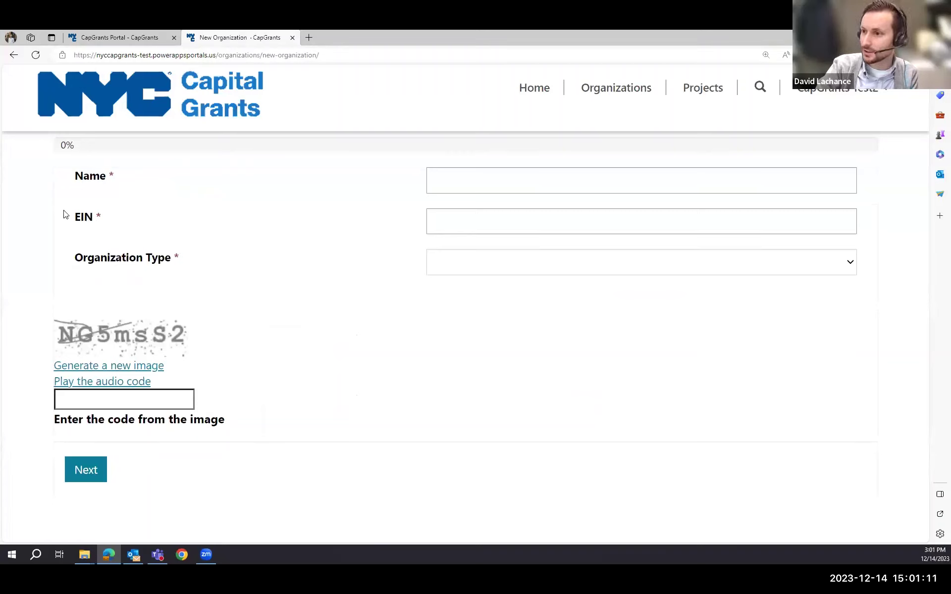
left_click(443, 216)
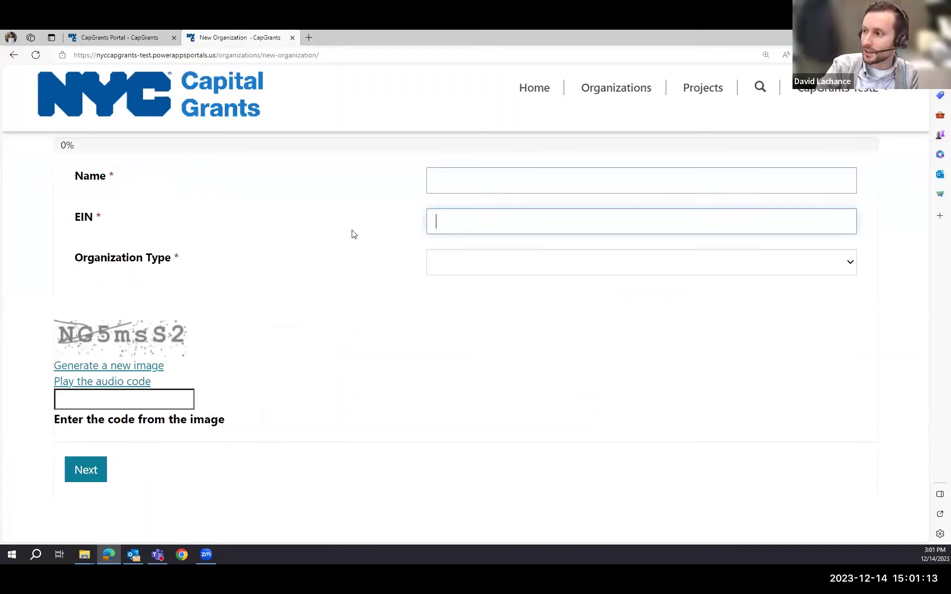
type("111111111")
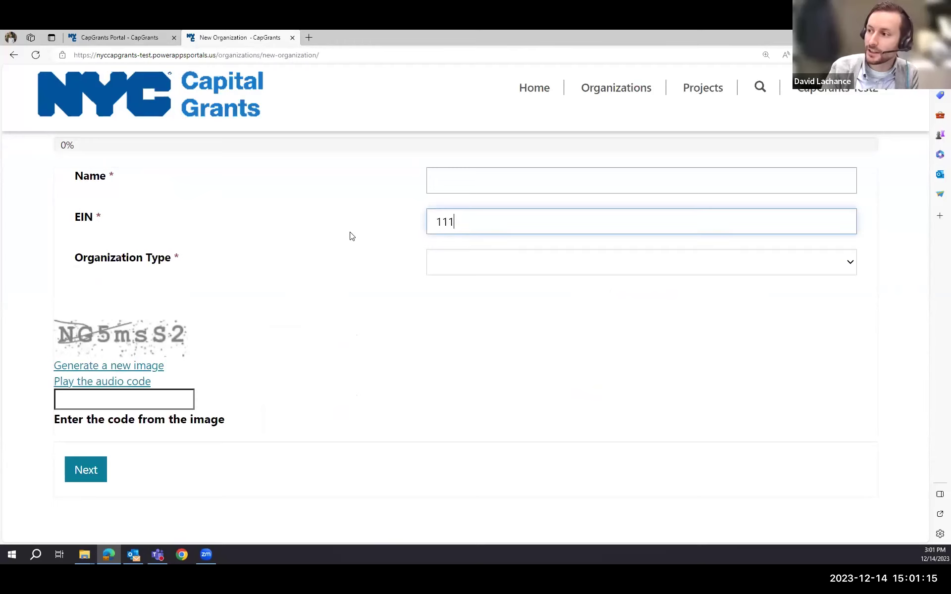
left_click(474, 177)
type("Test D")
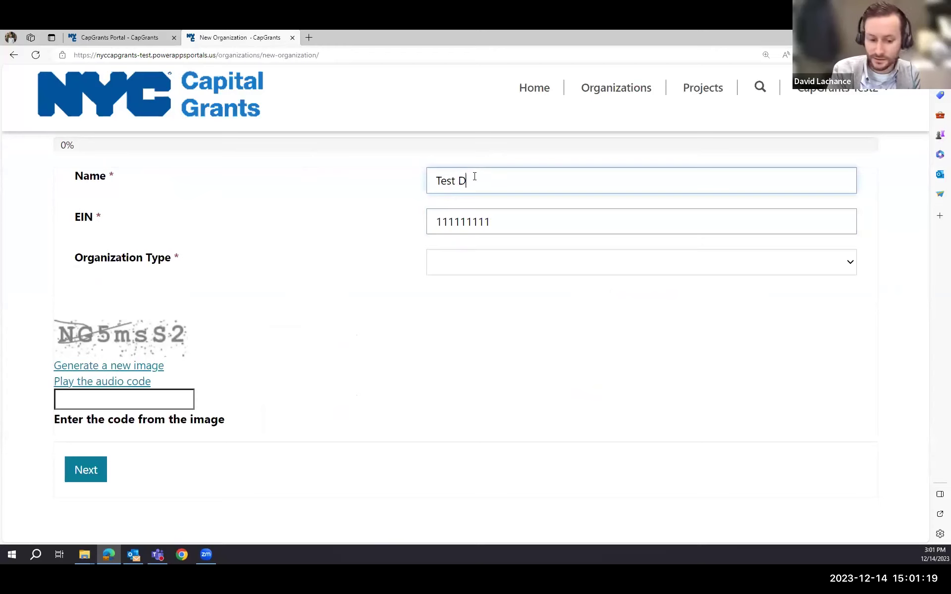
type("ave 111")
left_click(564, 260)
left_click(496, 317)
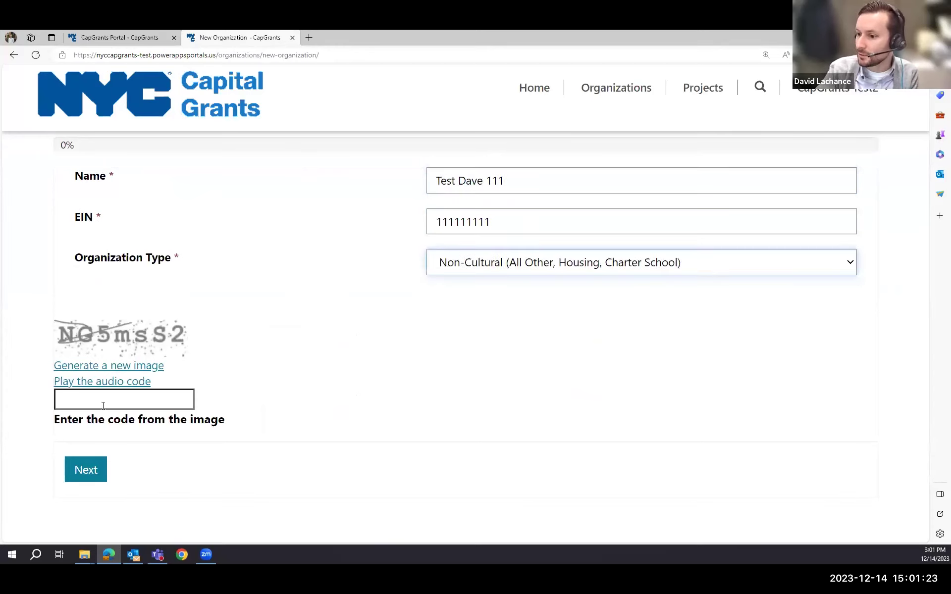
left_click(93, 486)
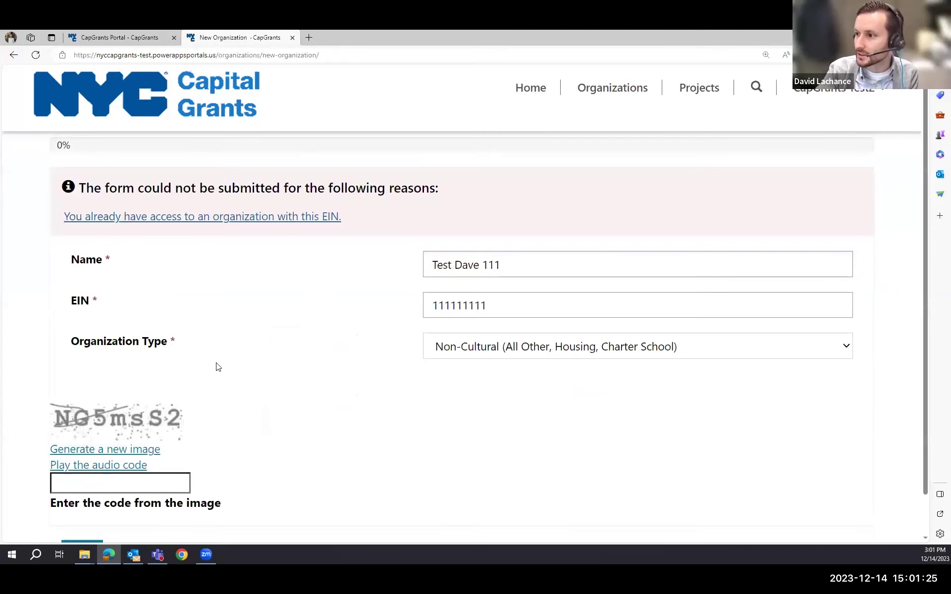
scroll(170, 304, "down", 1)
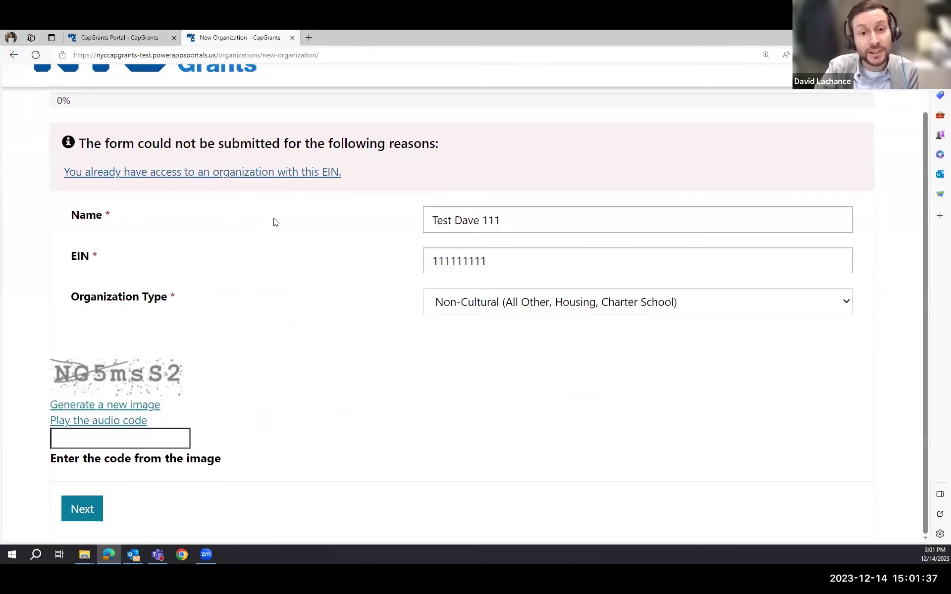
- Fix the rejected EIN by adding a leading 2, keeping Non-Cultural as the type
left_click(567, 258)
key("ctrl+a")
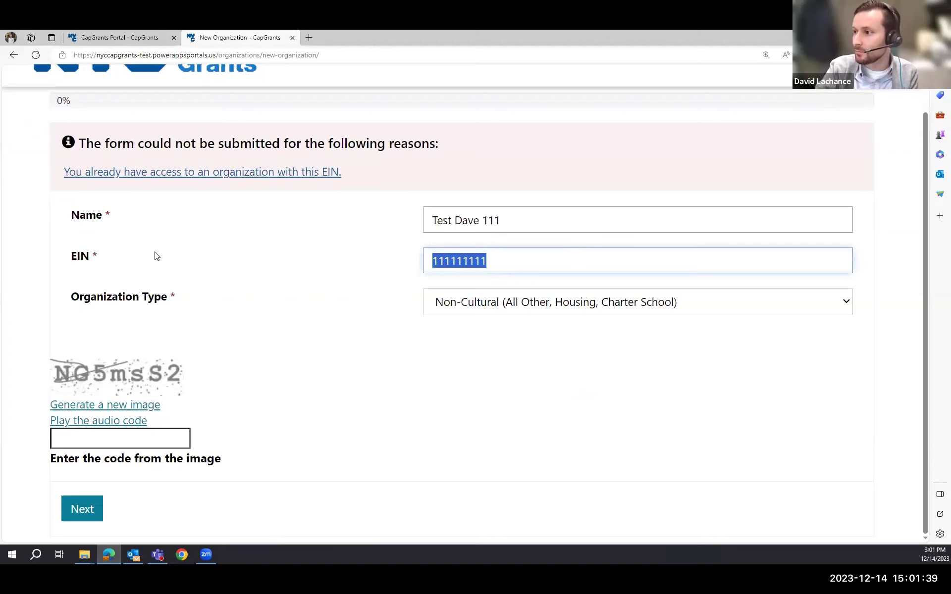
left_click(529, 262)
left_click(443, 261)
key("Left")
type("2")
left_click(500, 304)
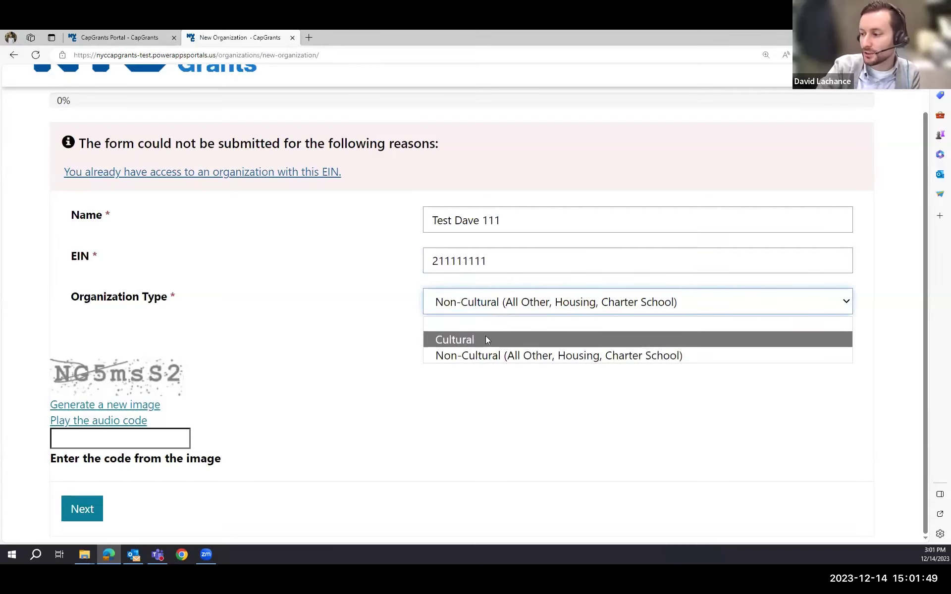
left_click(700, 356)
left_click(408, 397)
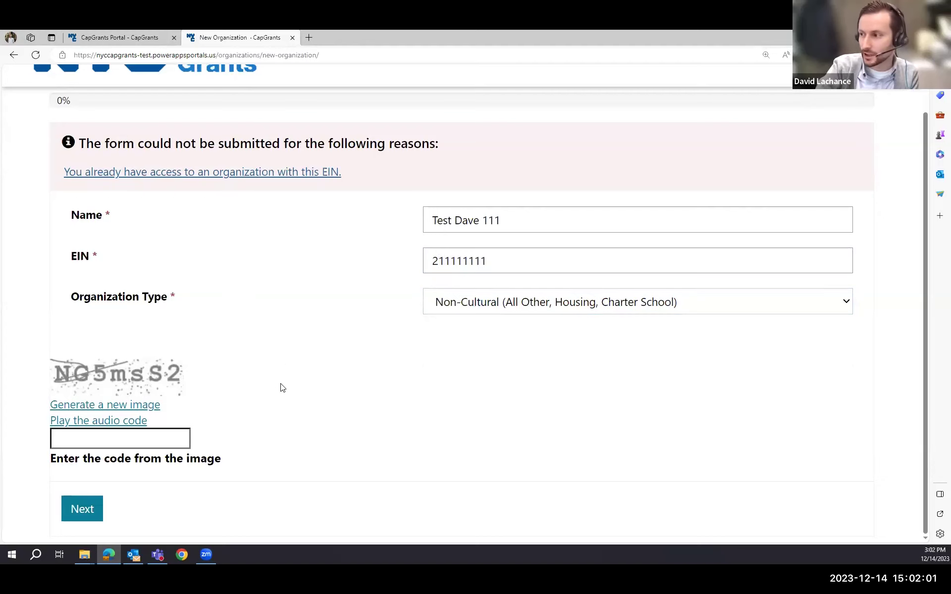
- Enter the captcha code, submit, then enter the new captcha code after the rejection
left_click(72, 438)
type("N")
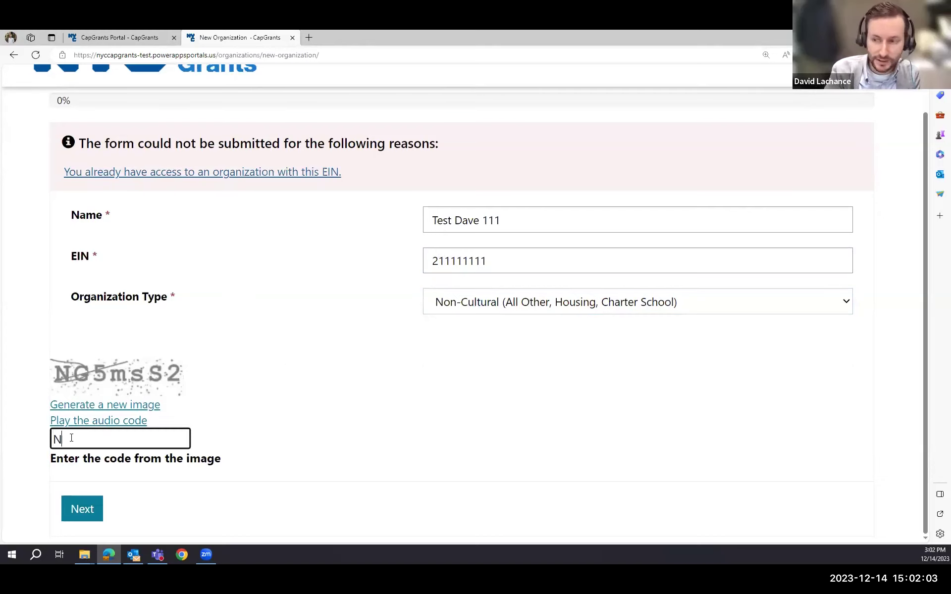
type("G5msS2")
left_click(89, 511)
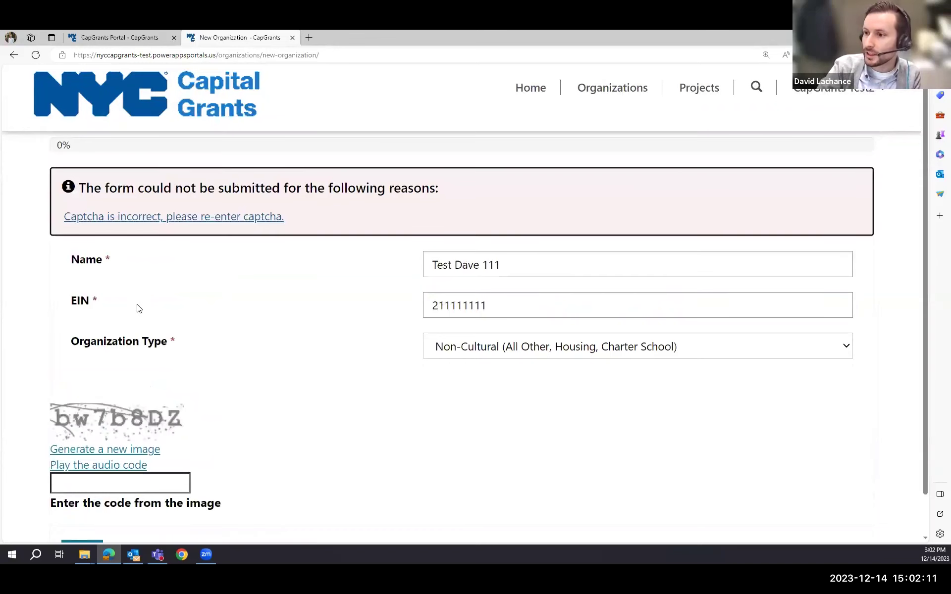
left_click(117, 481)
type("bw")
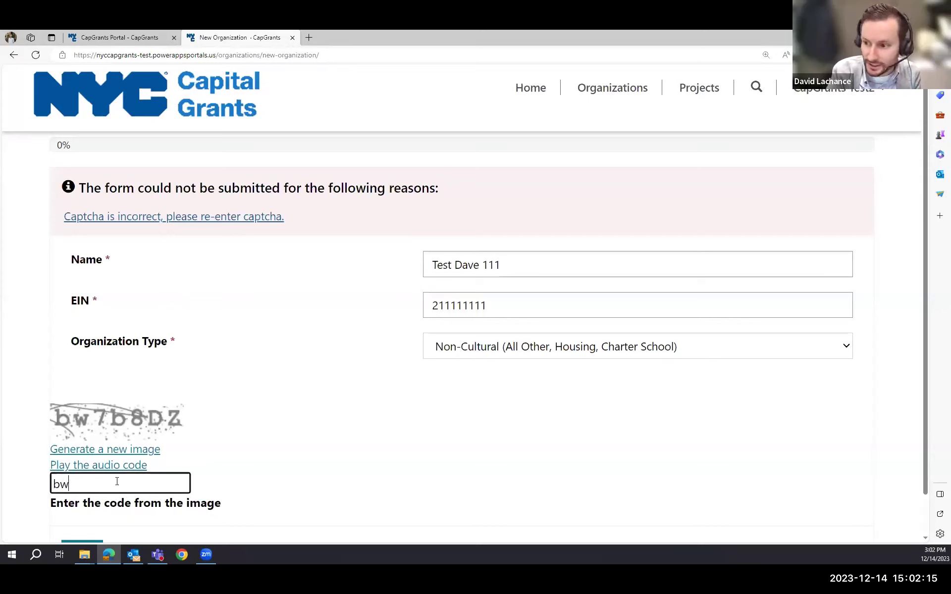
type("7b8DZ")
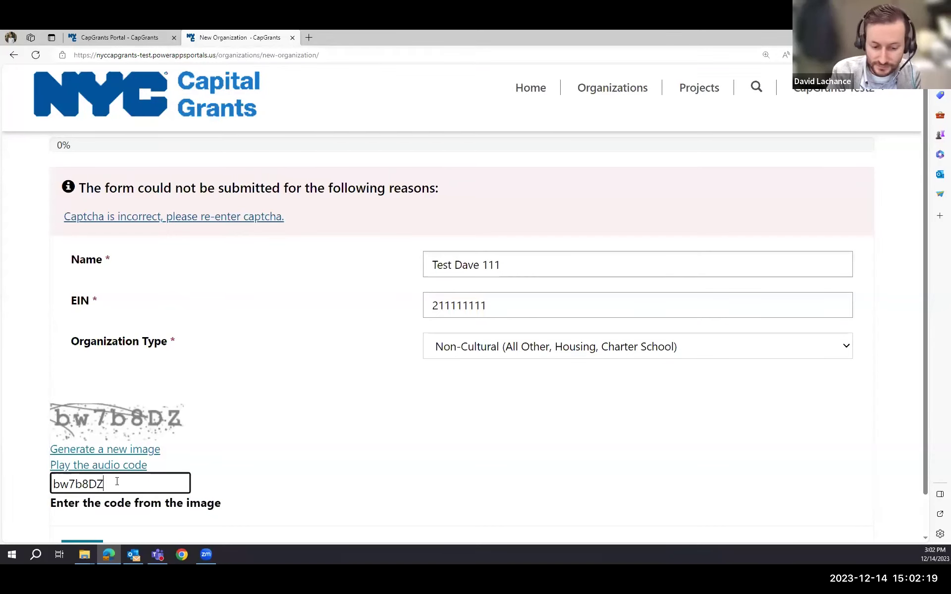
scroll(136, 502, "down", 1)
- Submit the new captcha and scroll the Organization Details form down to Save
left_click(83, 510)
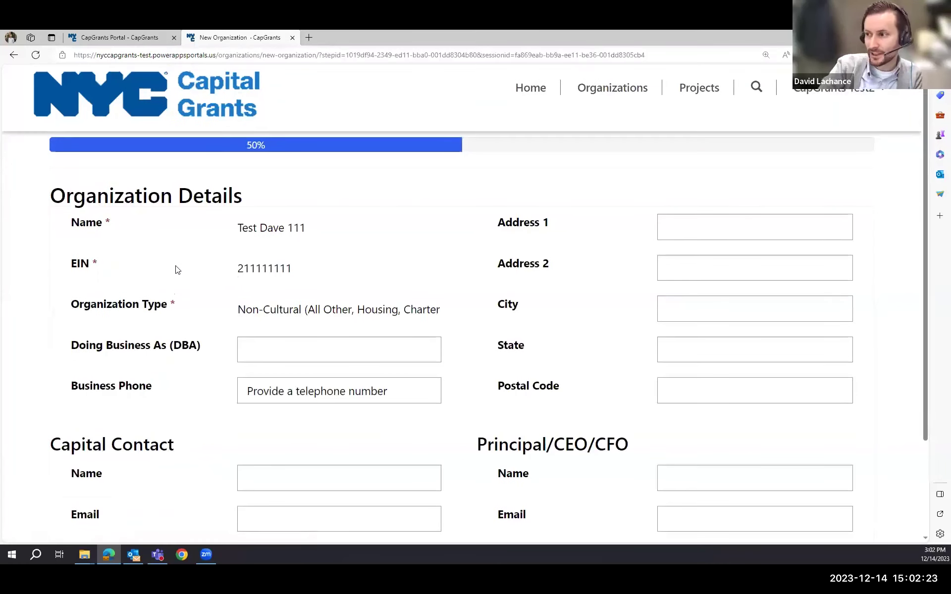
scroll(130, 264, "down", 1)
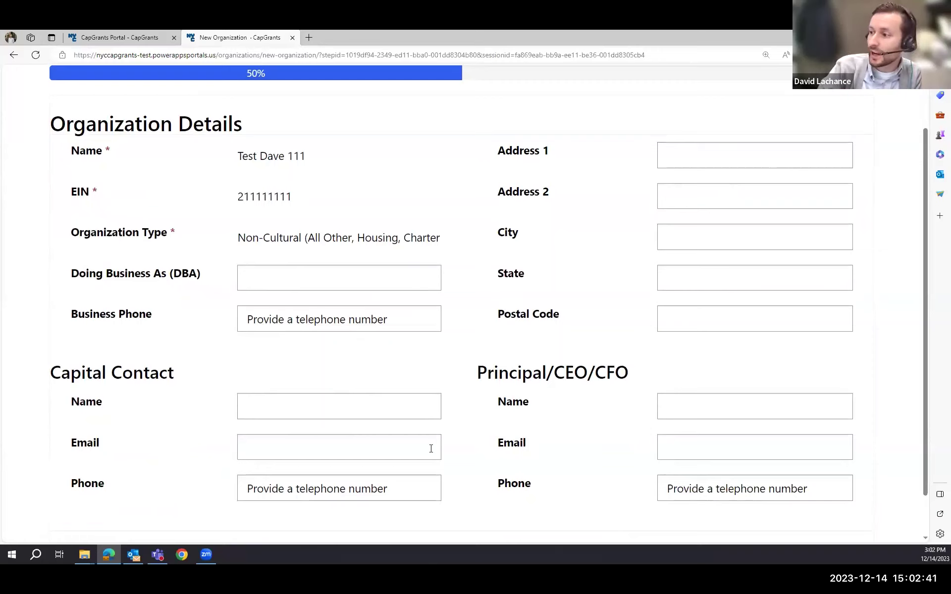
scroll(431, 448, "down", 1)
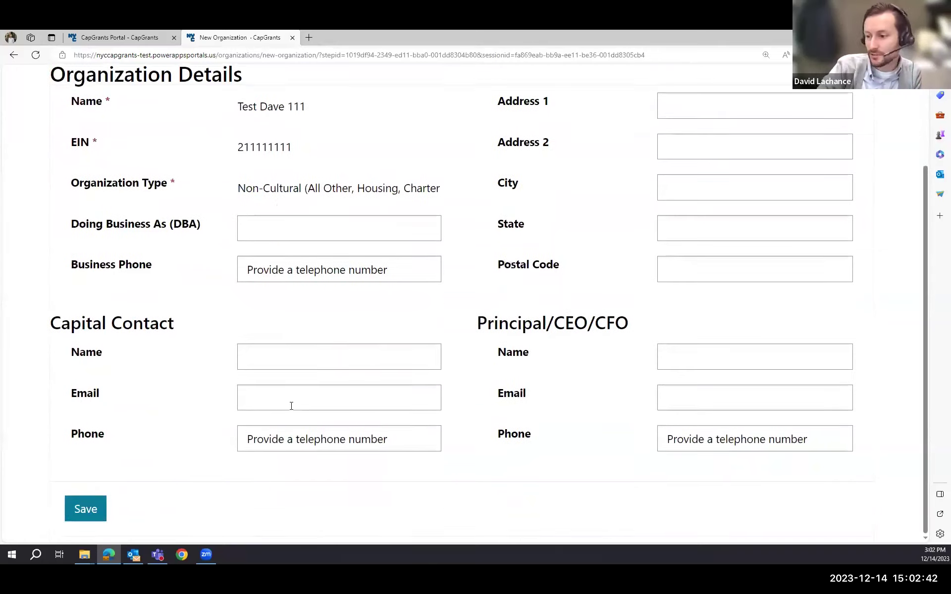
- Save Test Dave 111 as a draft and highlight the Required and Supplemental Documents headings
left_click(84, 509)
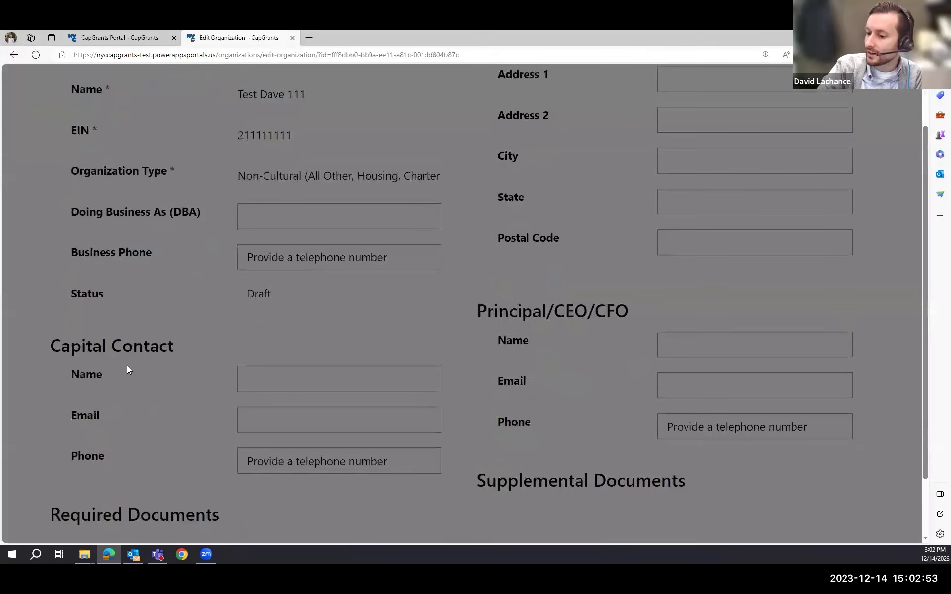
scroll(126, 369, "down", 5)
scroll(22, 377, "down", 4)
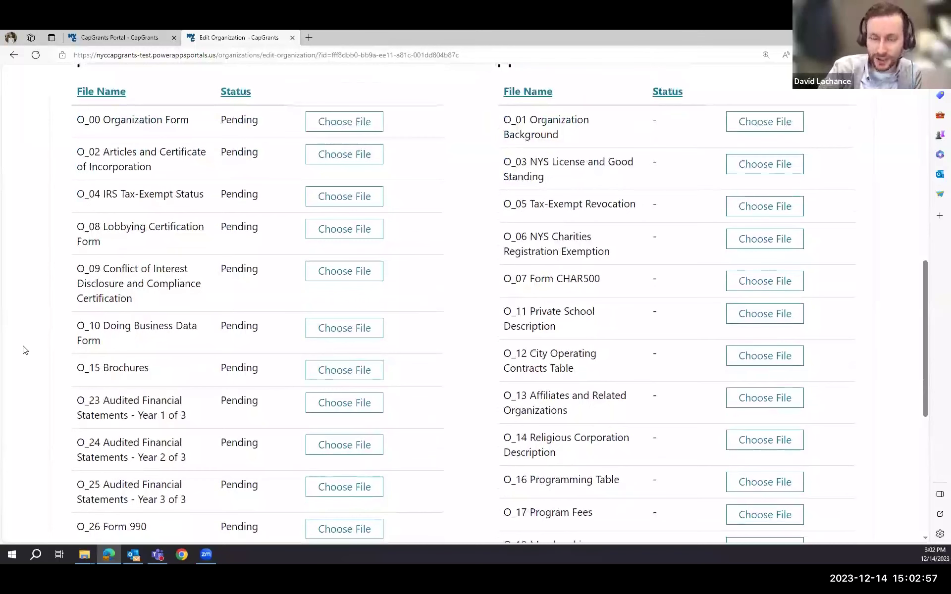
scroll(50, 340, "up", 1)
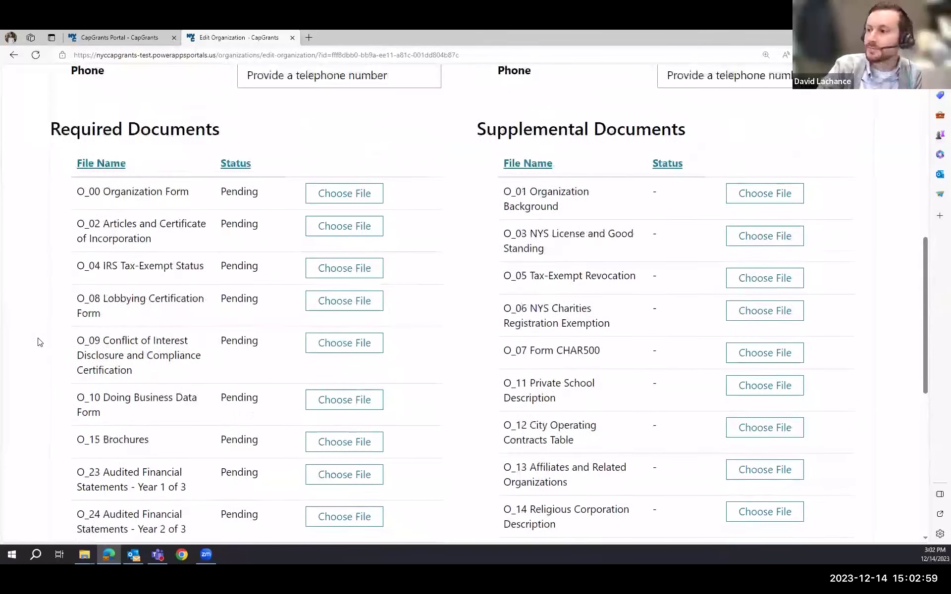
left_click_drag(43, 127, 220, 129)
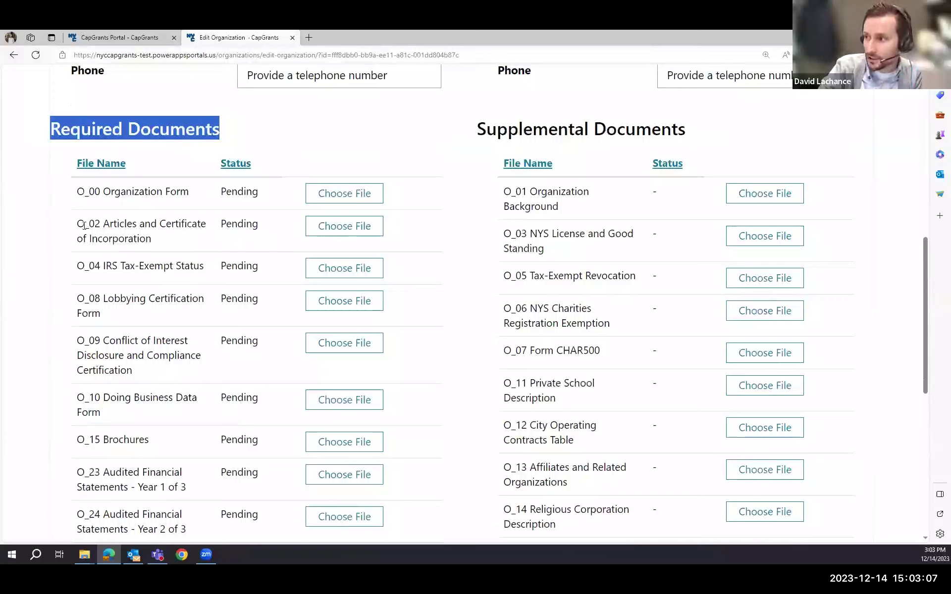
left_click_drag(475, 135, 694, 135)
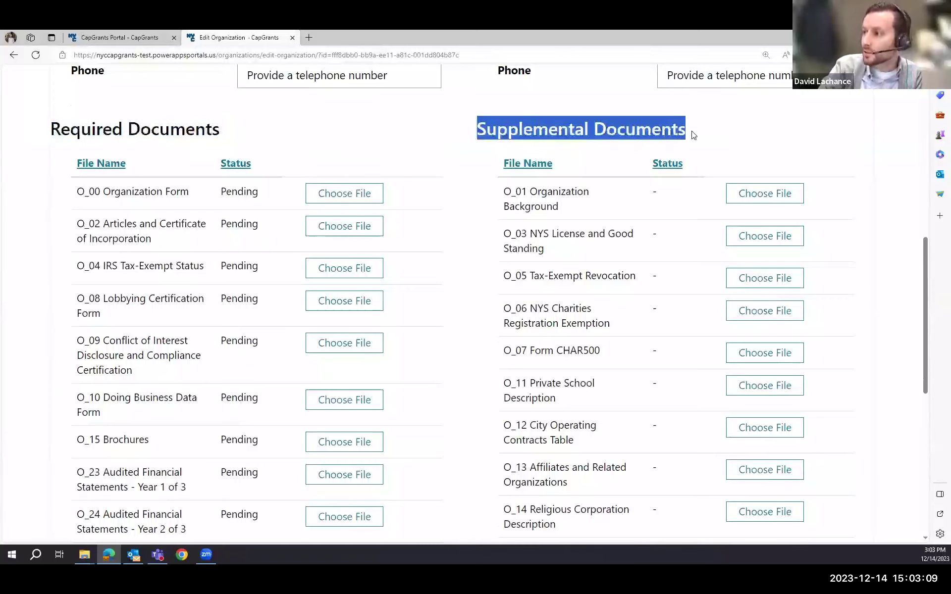
left_click(463, 129)
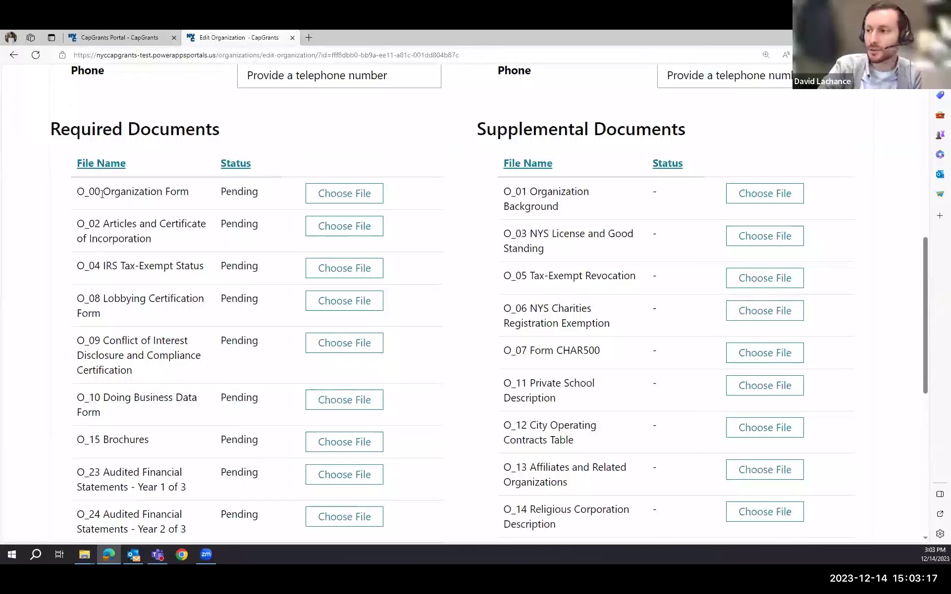
- Scroll through the document tables and back to the top of Edit Organization
scroll(115, 151, "down", 2)
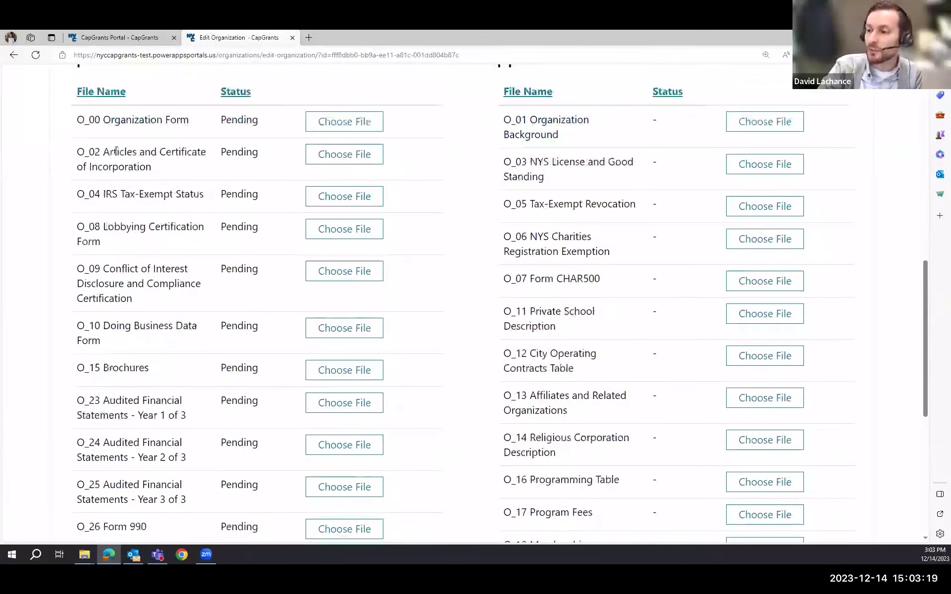
scroll(183, 159, "down", 5)
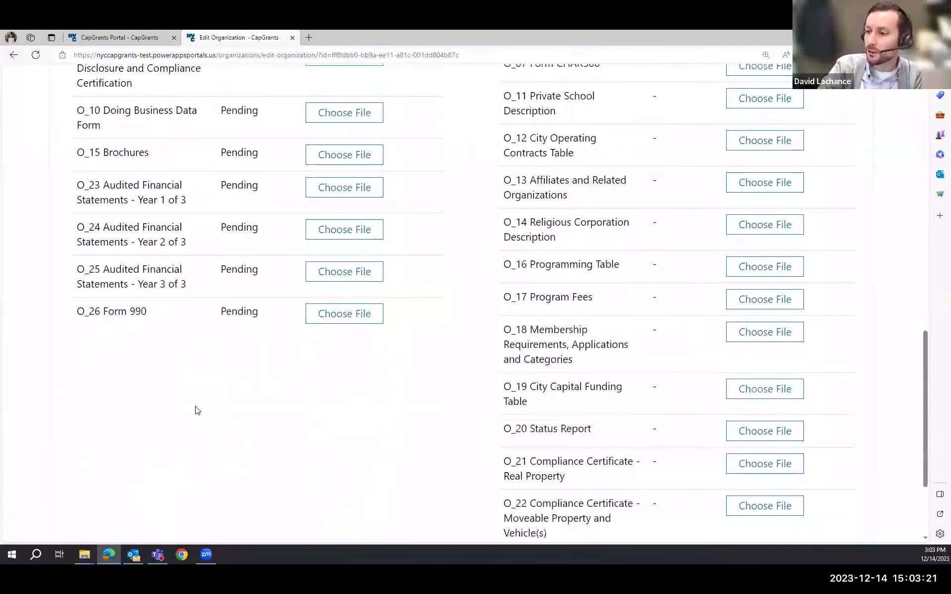
scroll(180, 387, "down", 3)
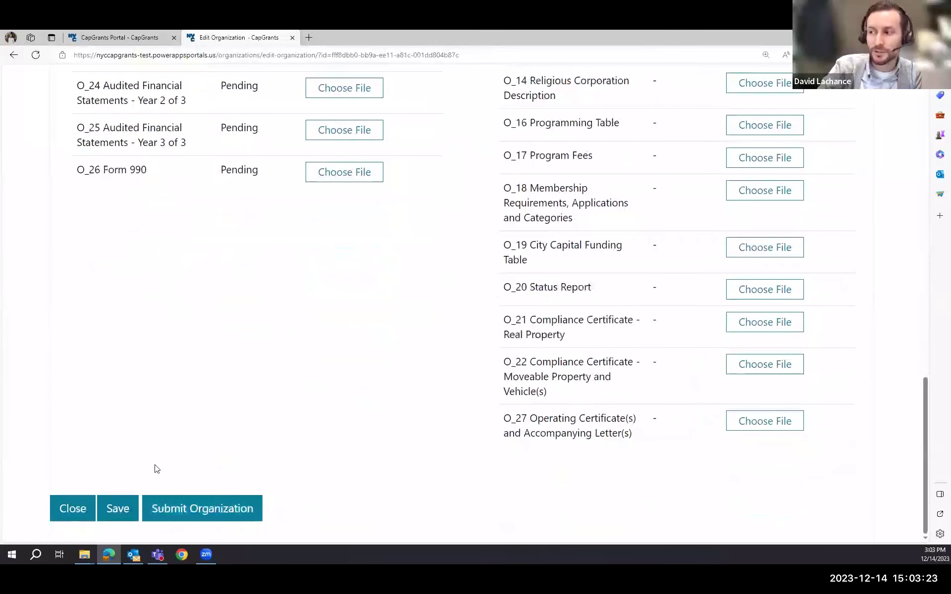
scroll(153, 463, "up", 7)
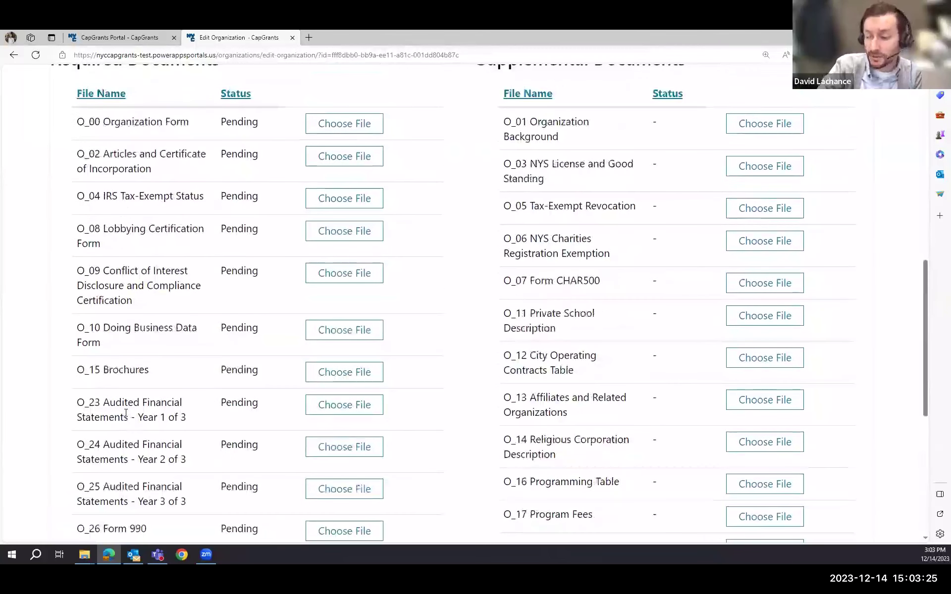
scroll(584, 130, "up", 2)
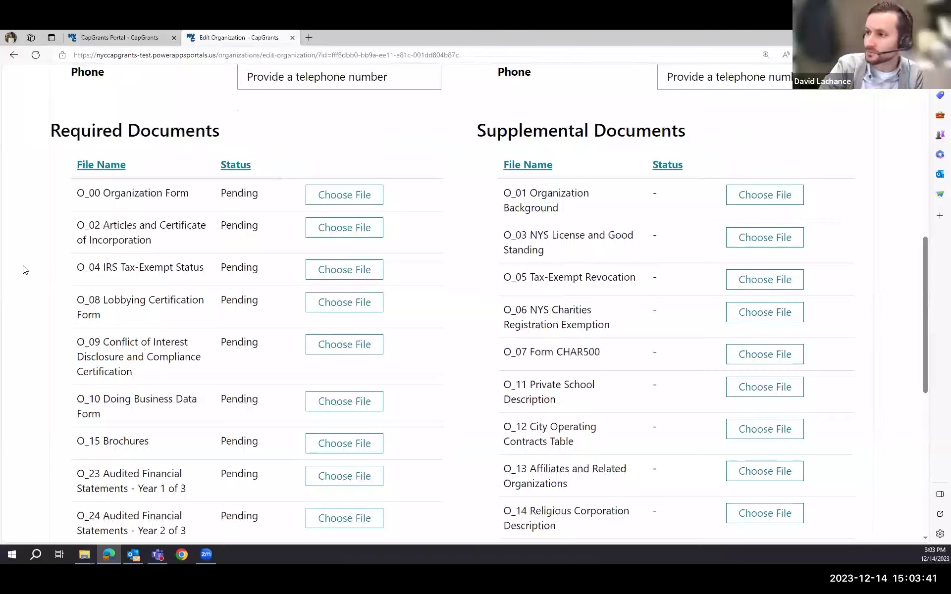
scroll(21, 267, "up", 10)
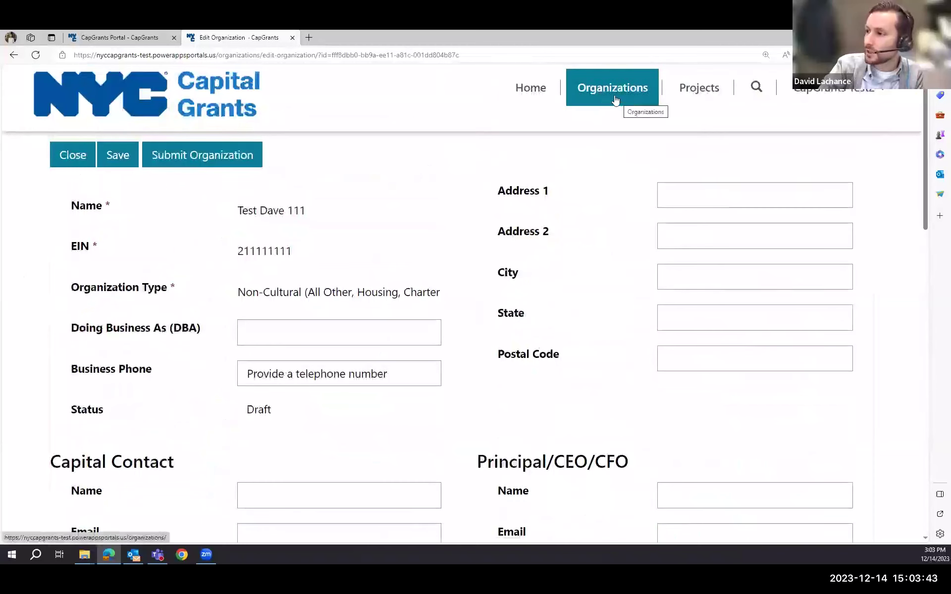
- Check the organizations list, noting FY25 CapGrants Test is Complete, then open Projects
left_click(613, 94)
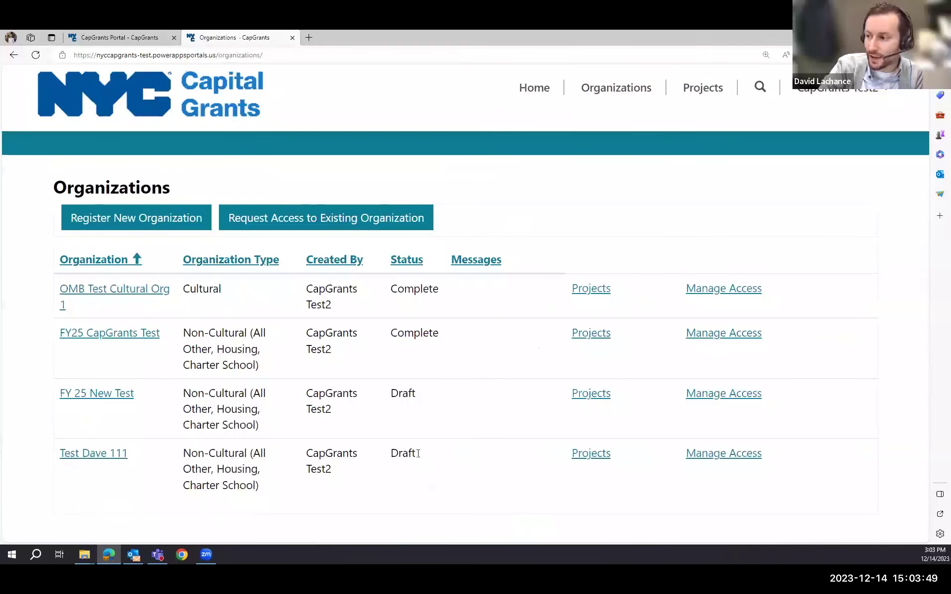
left_click_drag(391, 332, 441, 332)
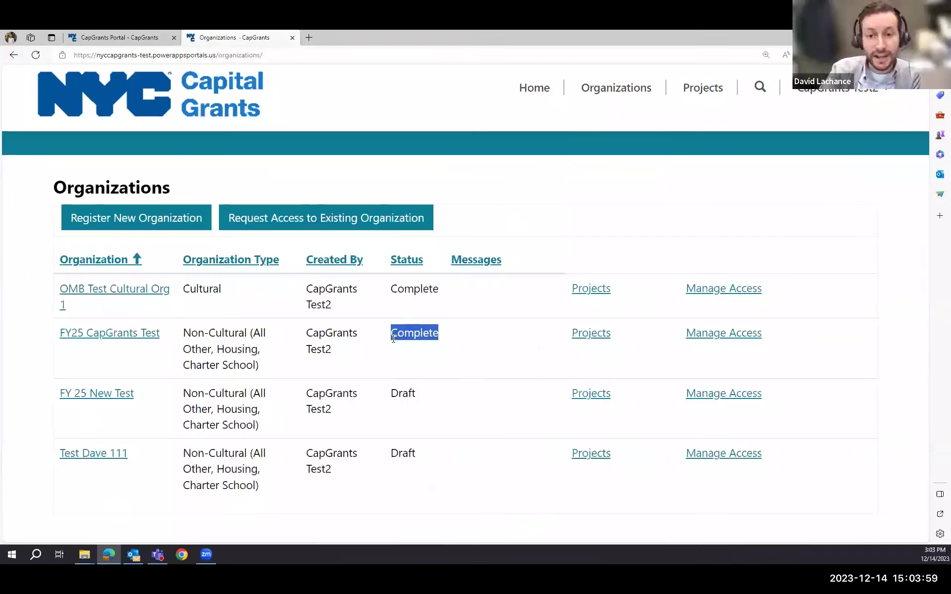
left_click(691, 97)
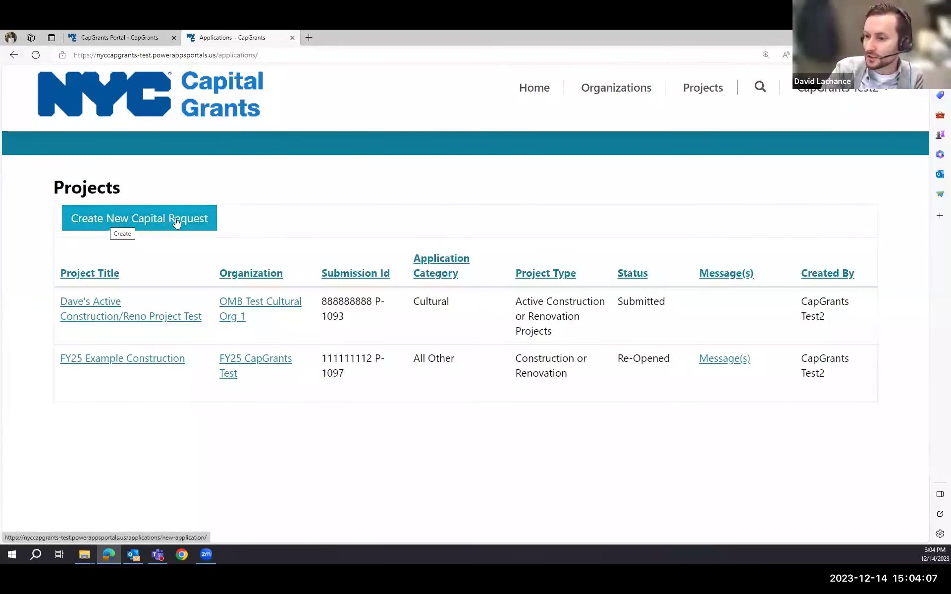
- Create a new capital request for FY25 CapGrants Test, entering the captcha and submitting
left_click(140, 223)
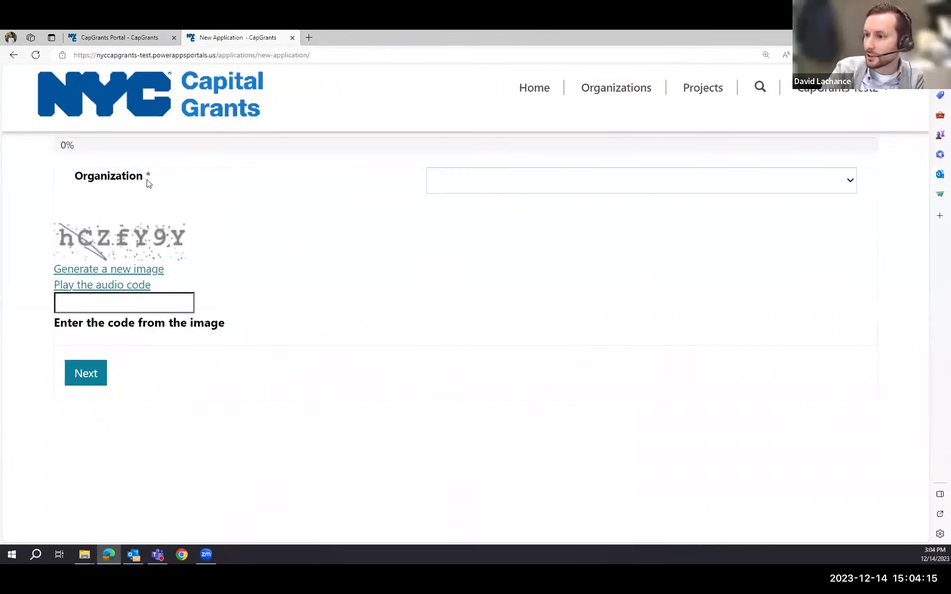
left_click(476, 185)
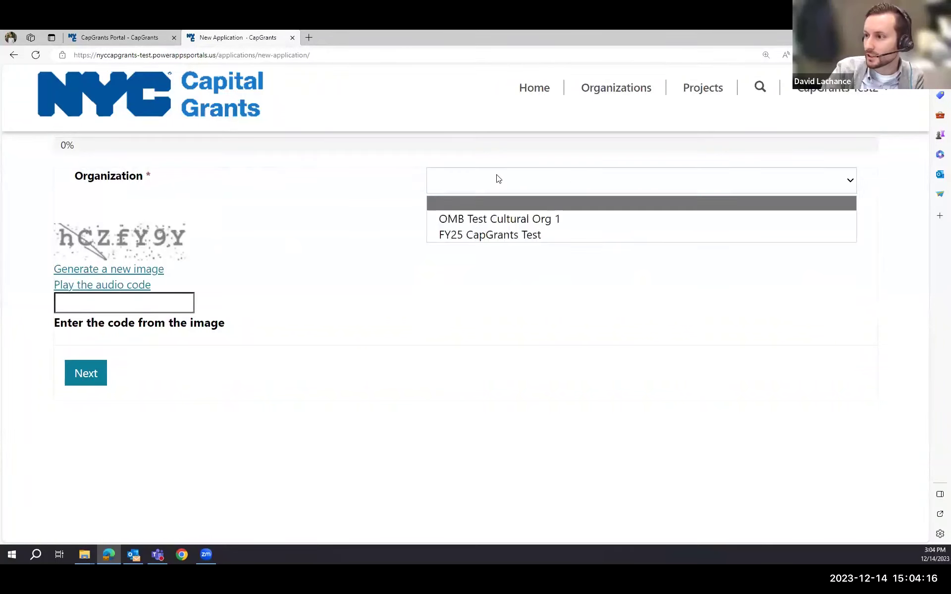
left_click(485, 236)
left_click(88, 303)
type("hCZfY9Y")
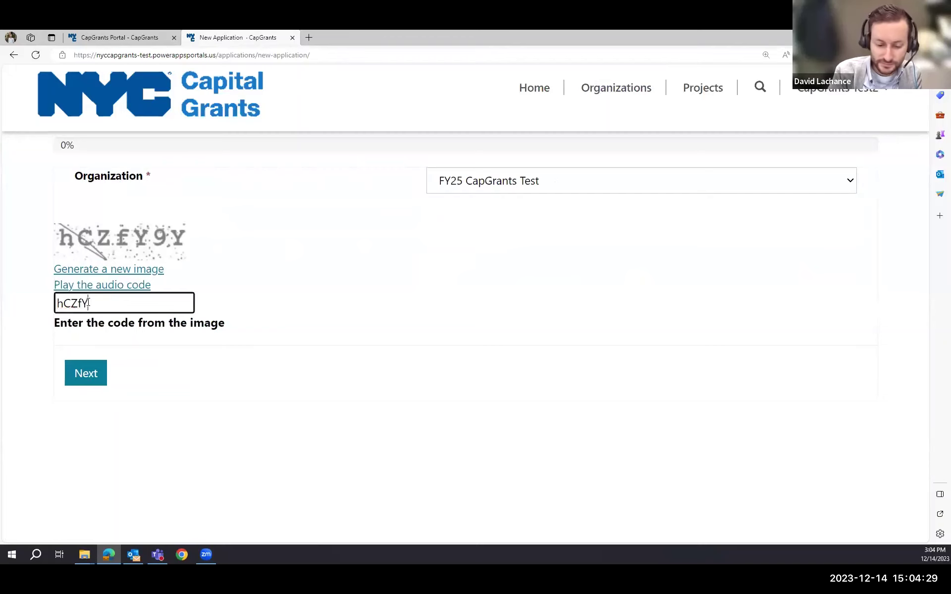
left_click(78, 370)
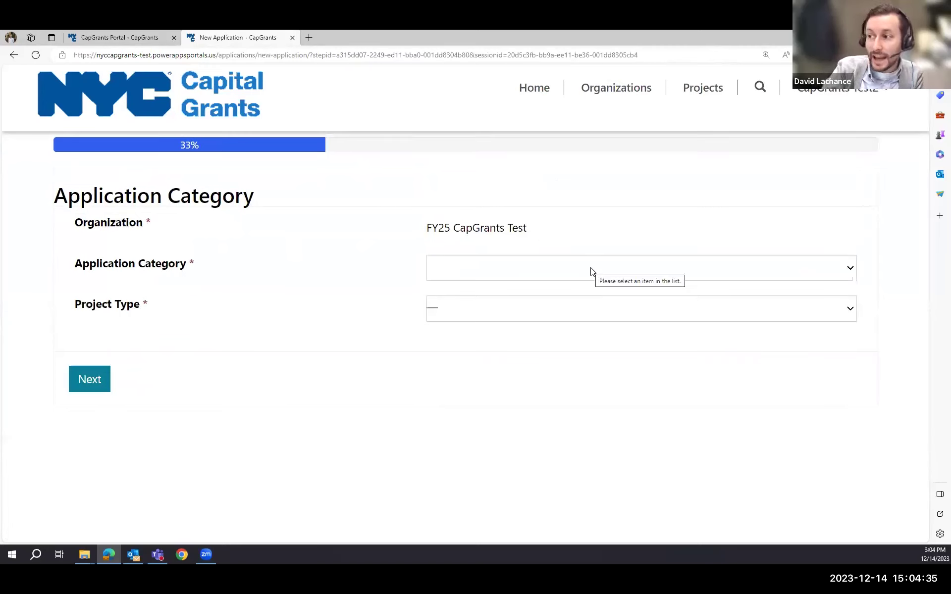
- Start a draft application with category All Other and project type Moveable Property for Initial Outfitting
left_click(624, 271)
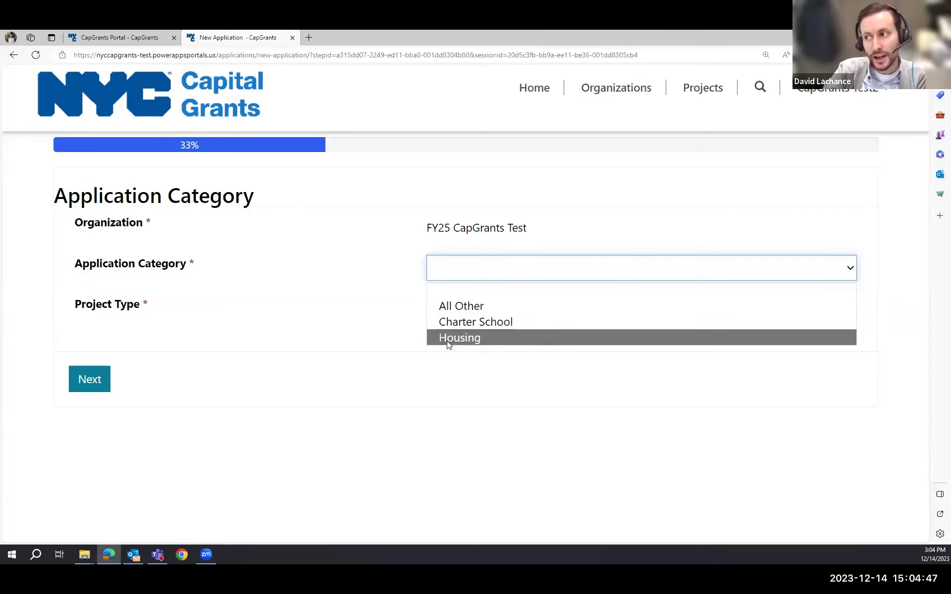
left_click(453, 307)
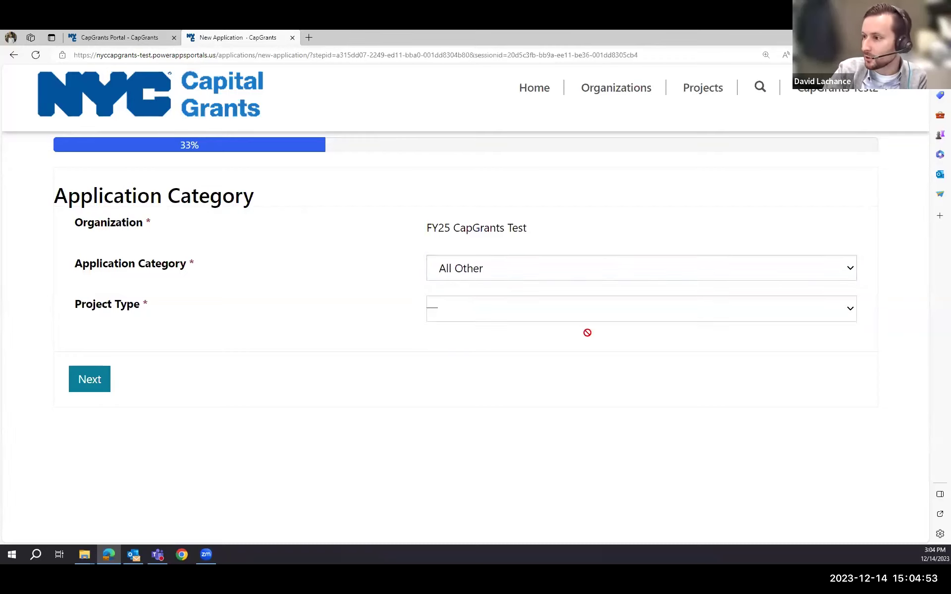
left_click(850, 312)
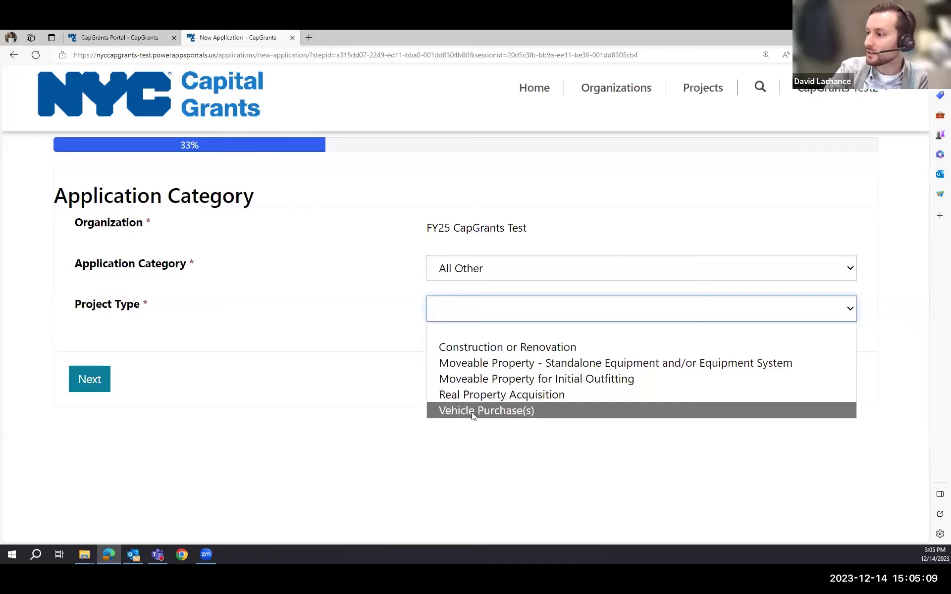
left_click(481, 380)
left_click(89, 378)
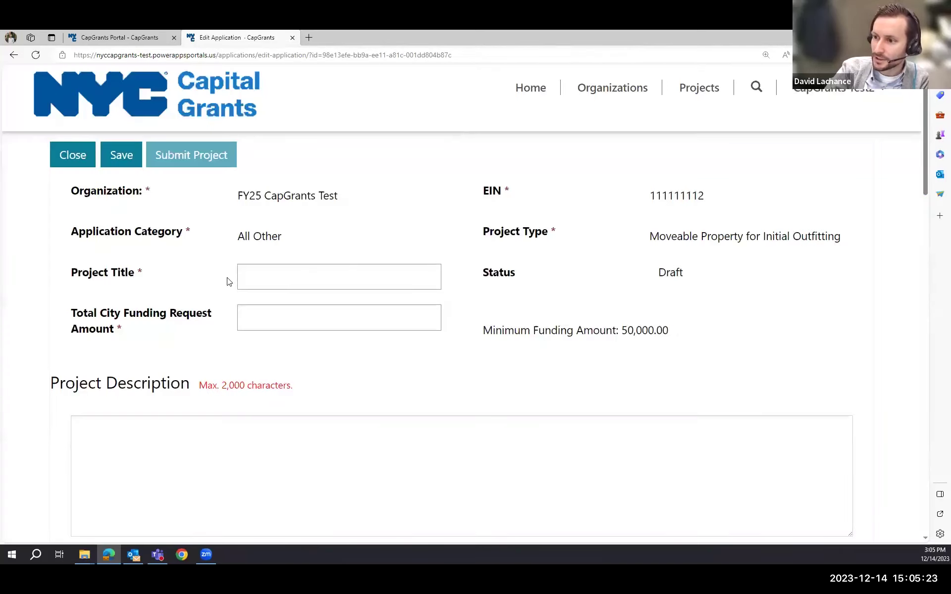
- Enter project title 'test', a 50,000.00 total city funding request, and description 'Test'
left_click(256, 277)
type("test")
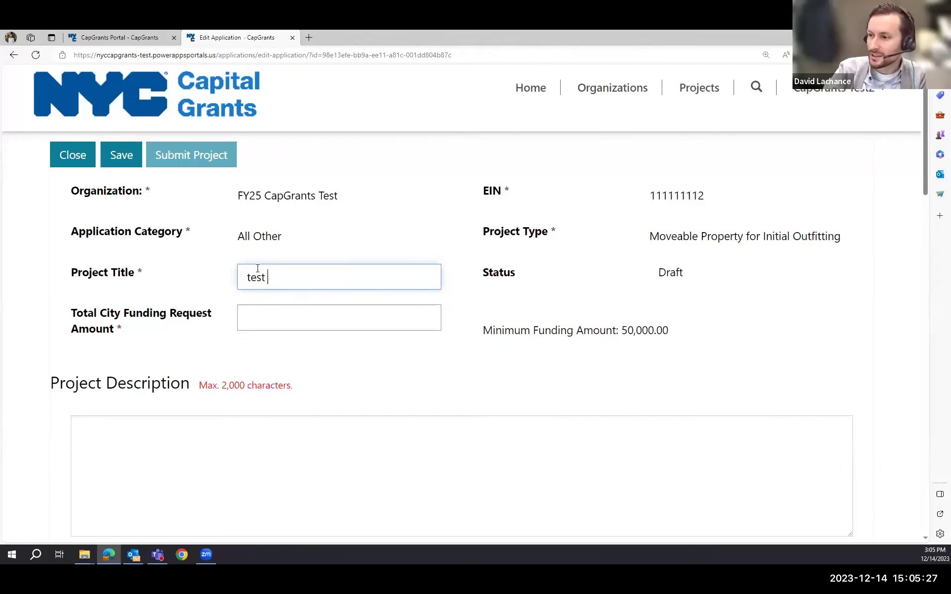
scroll(256, 173, "down", 3)
left_click(257, 173)
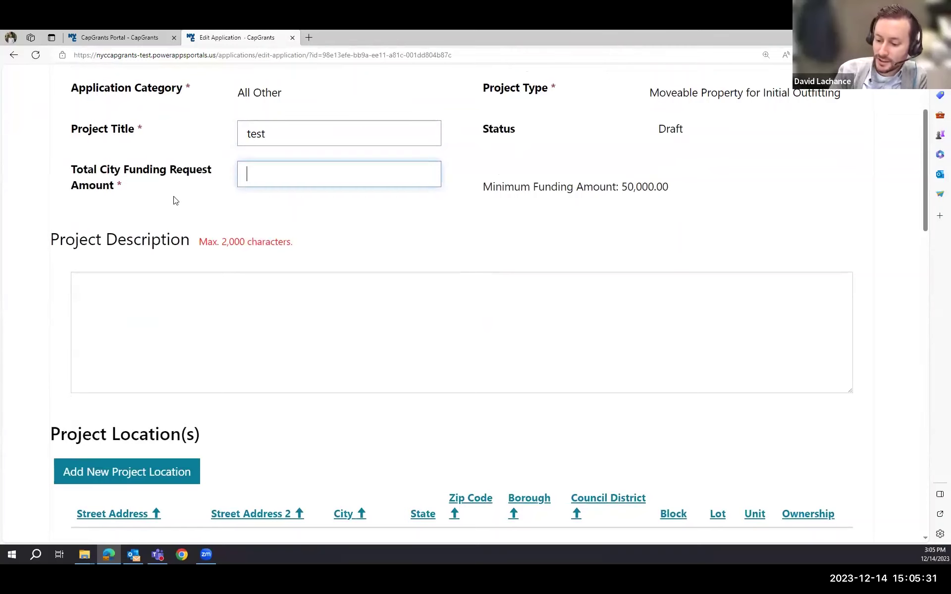
type("50")
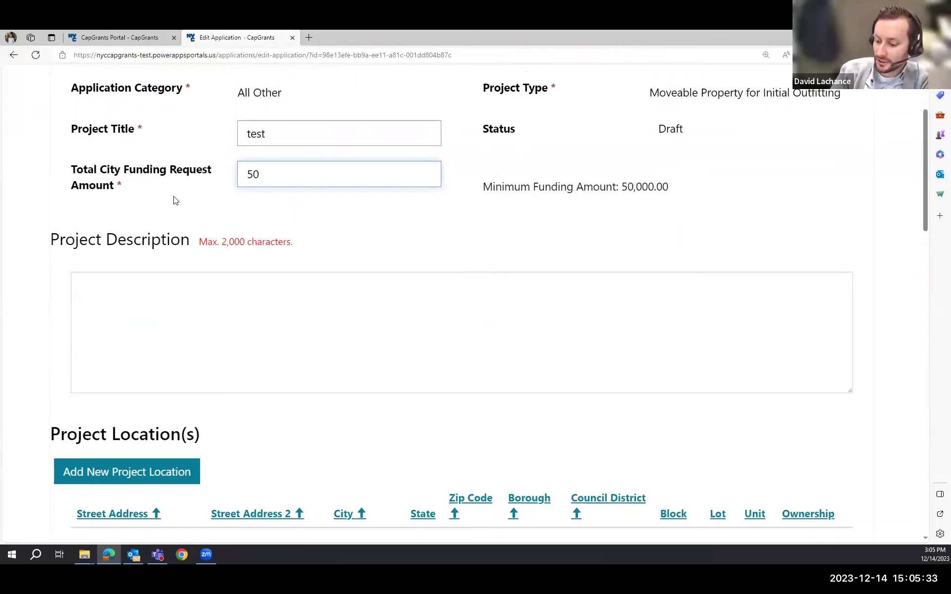
type("000")
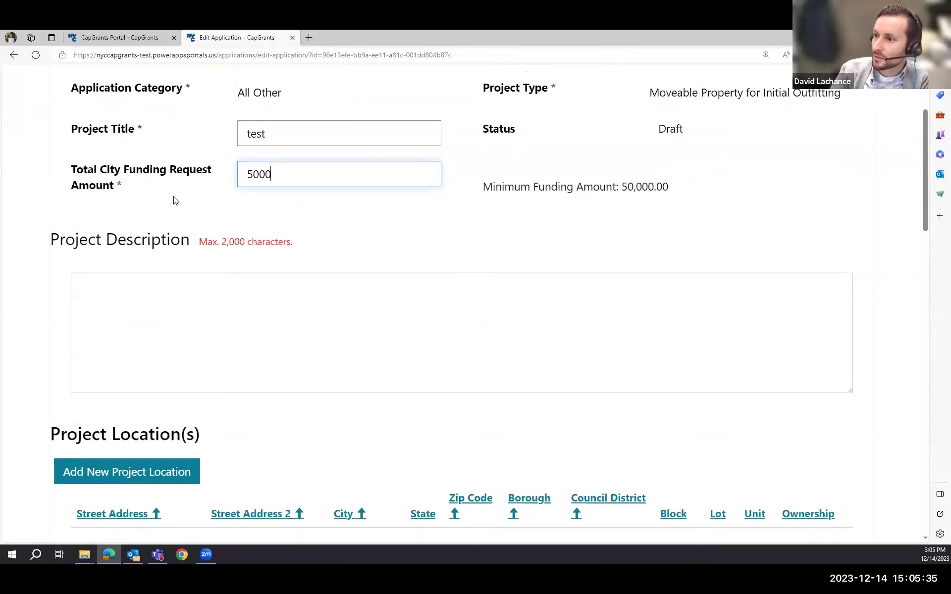
left_click(166, 209)
left_click(201, 308)
type("Test")
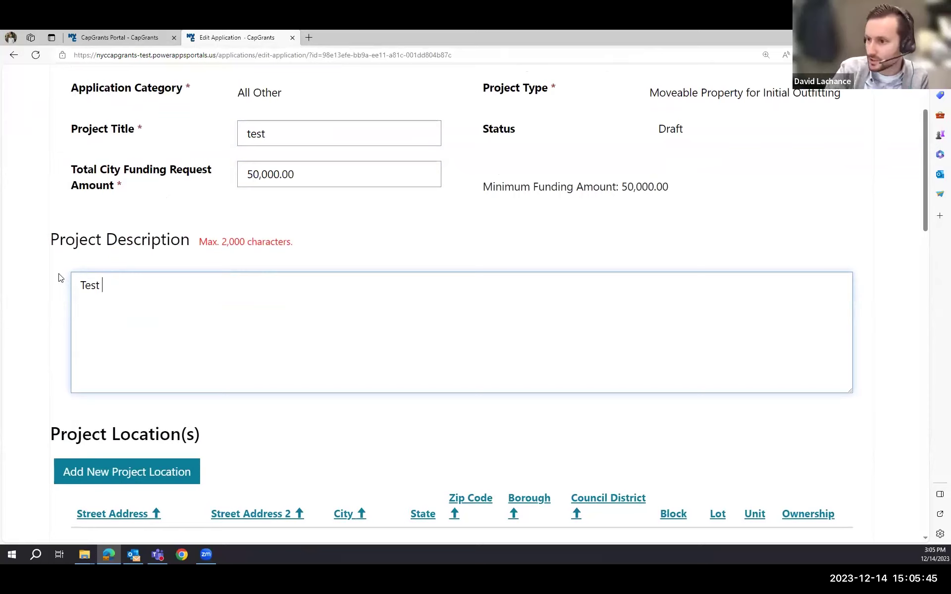
- Scroll down past the empty Project Location(s) list to the Funding Request Amounts section
scroll(59, 278, "down", 1)
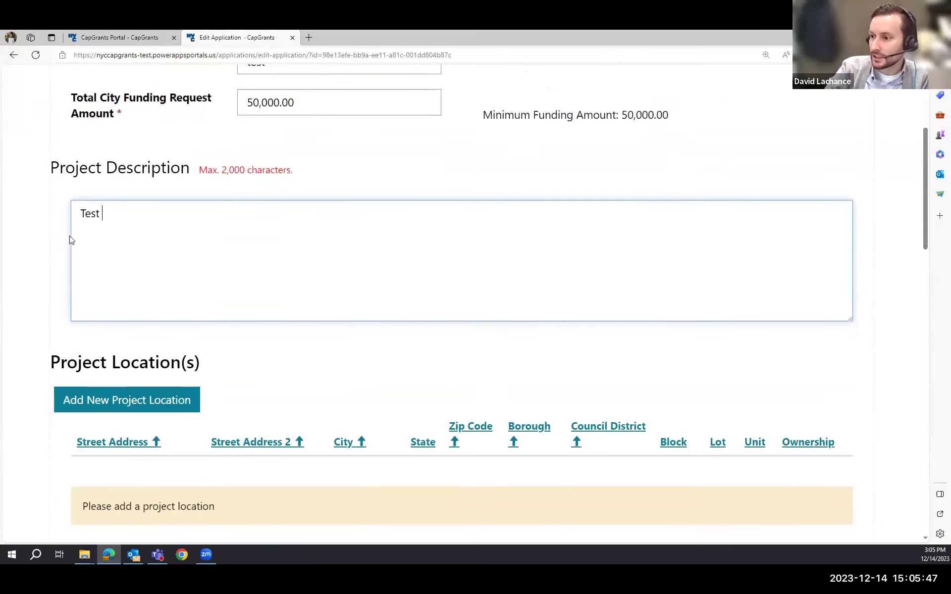
scroll(68, 257, "down", 1)
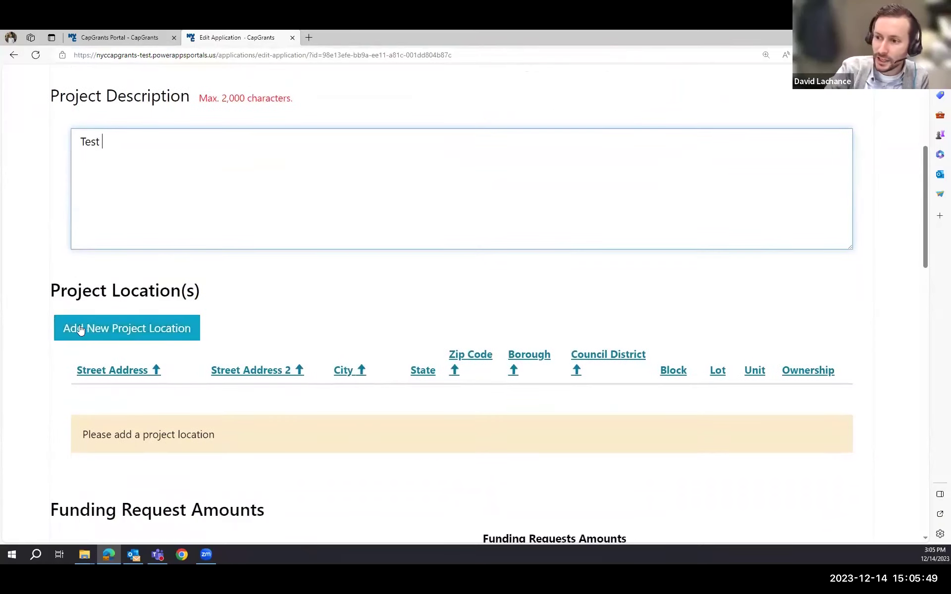
scroll(143, 336, "down", 1)
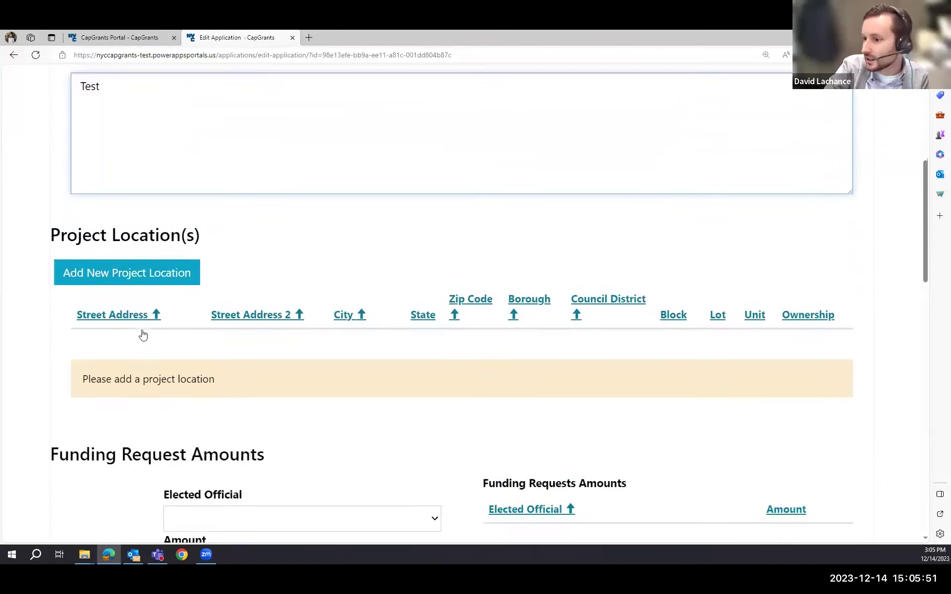
scroll(143, 336, "down", 1)
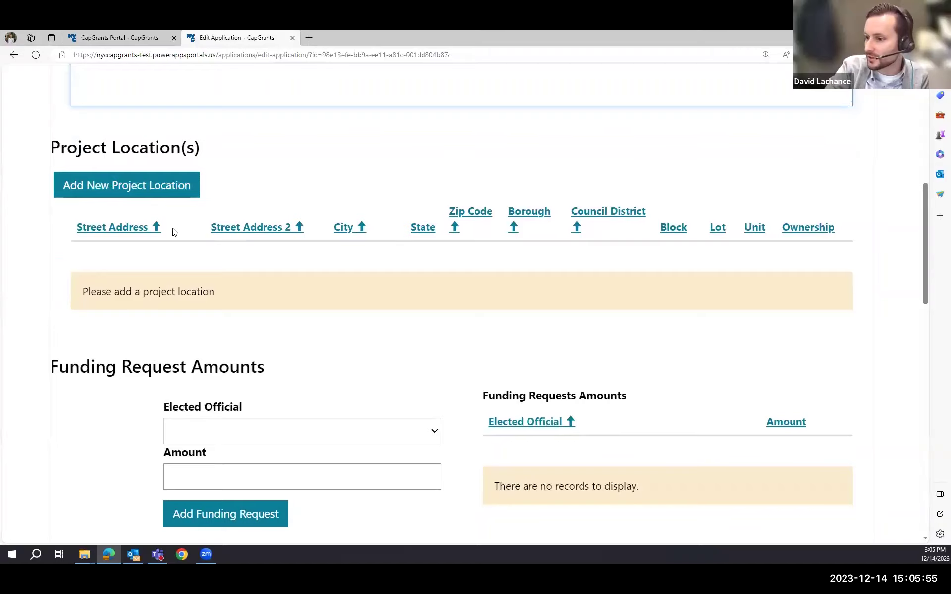
scroll(173, 233, "down", 3)
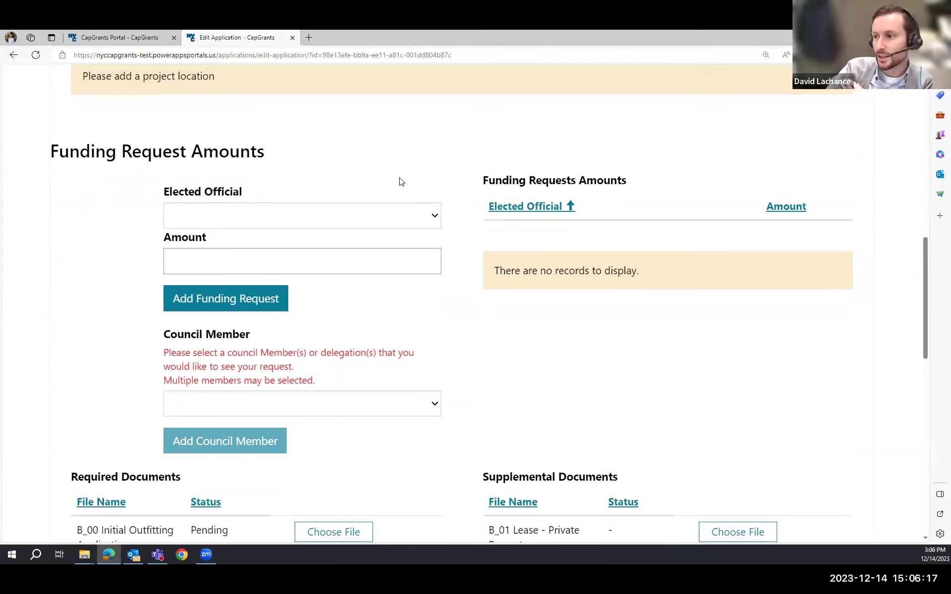
- Add a 25,000.00 funding request from the Borough President - Manhattan
left_click(435, 217)
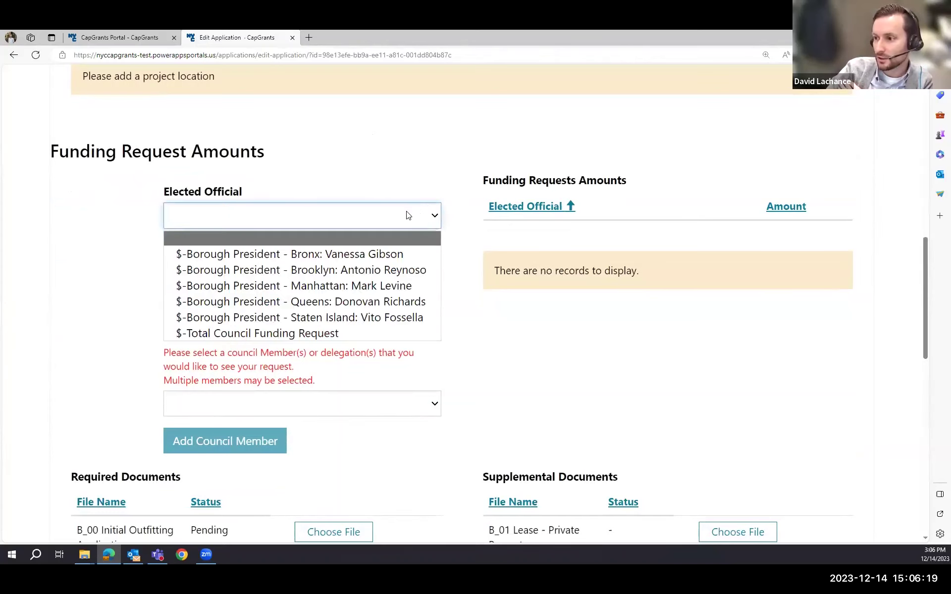
left_click(229, 286)
left_click(253, 262)
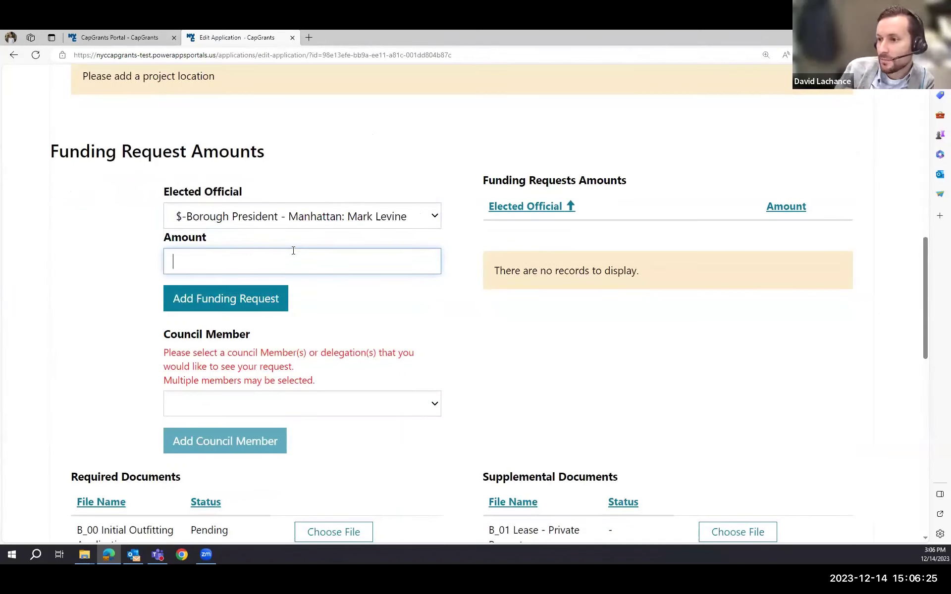
type("25000")
left_click(246, 303)
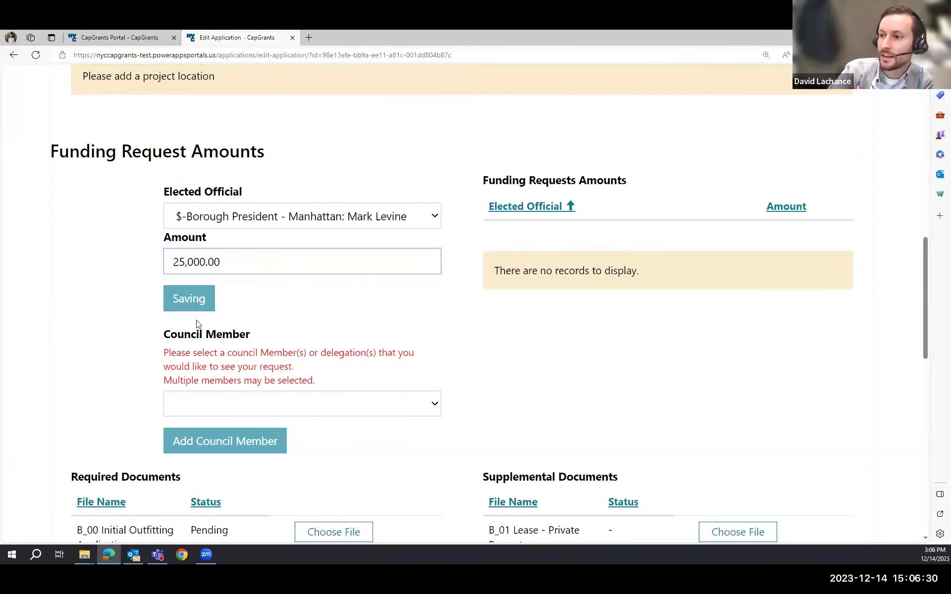
- Add a 25,000.00 Total Council Funding Request
left_click(244, 214)
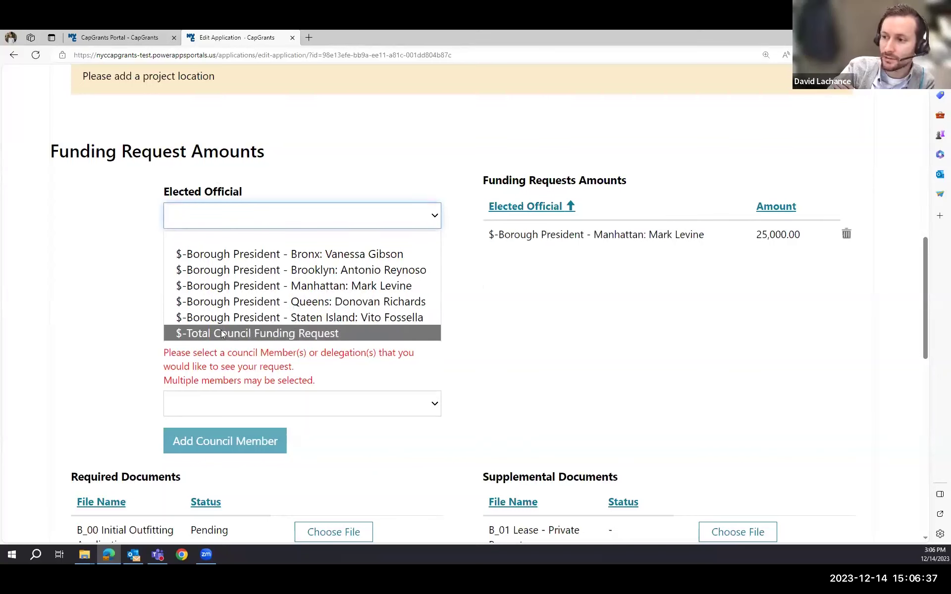
left_click(356, 335)
left_click(274, 261)
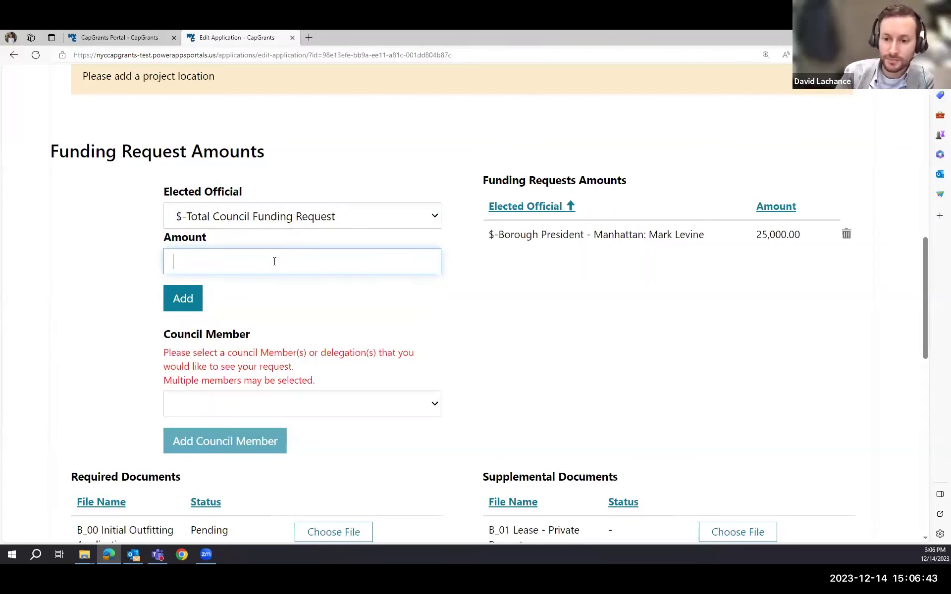
type("25000")
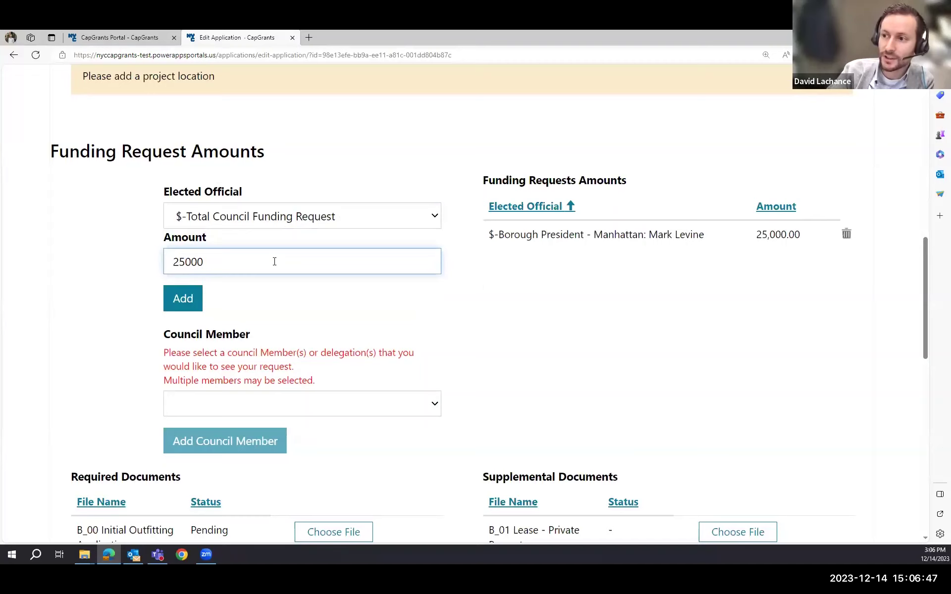
left_click(291, 305)
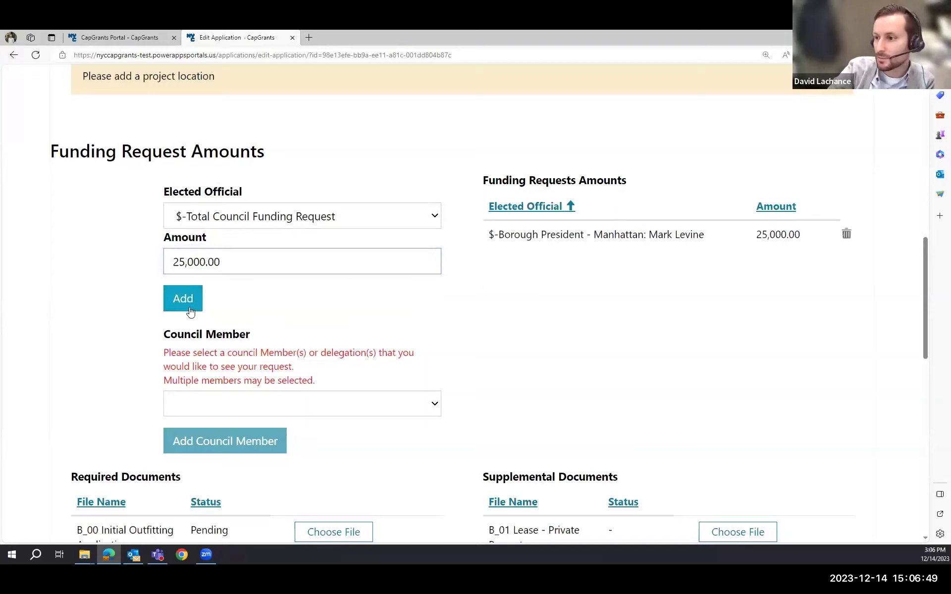
left_click(247, 401)
left_click(247, 401)
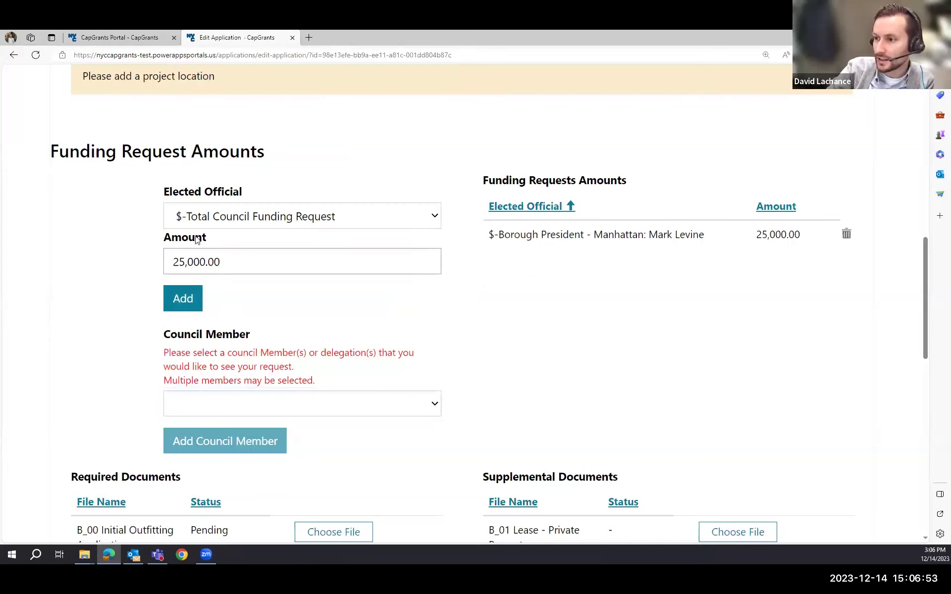
left_click(190, 303)
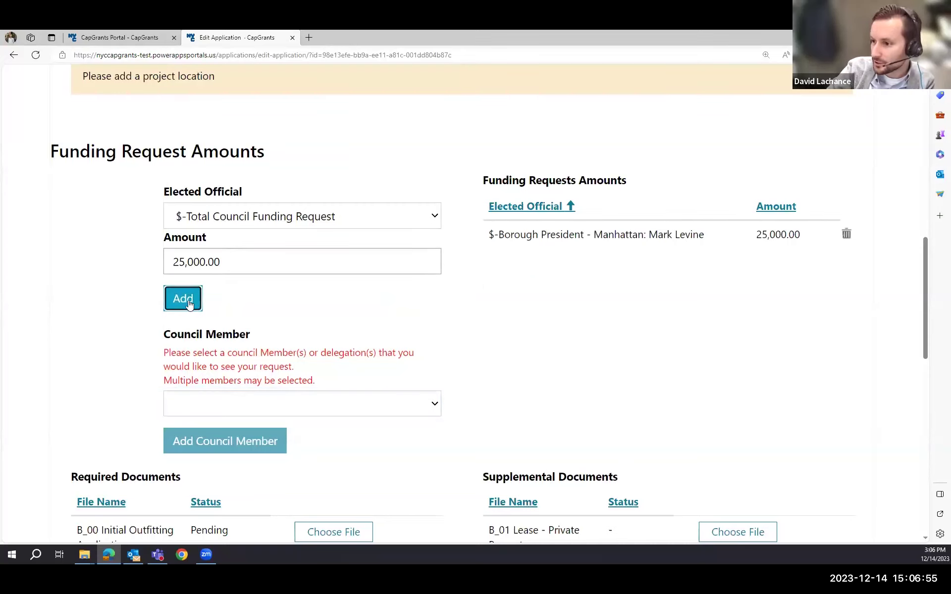
left_click(290, 402)
scroll(267, 331, "down", 1)
scroll(269, 317, "up", 1)
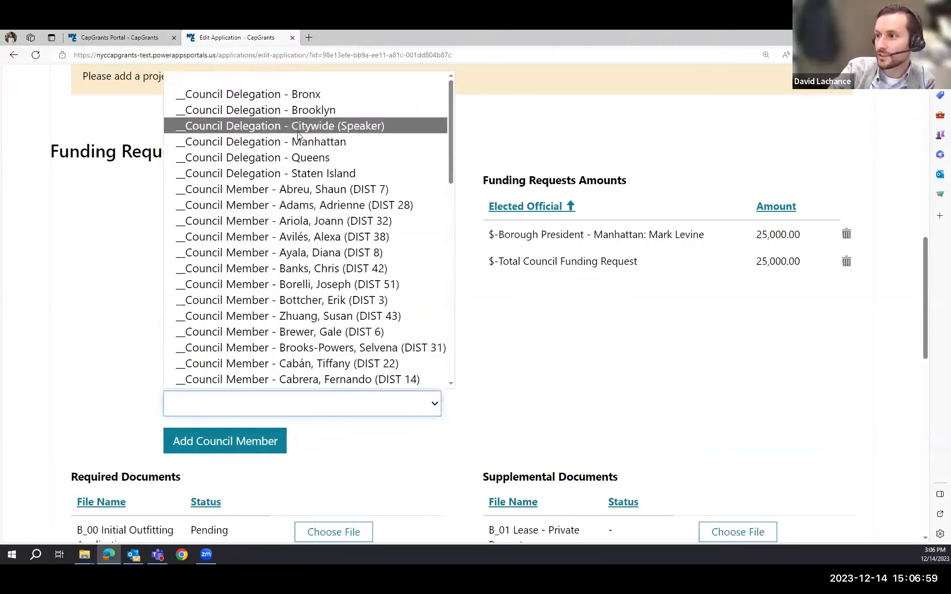